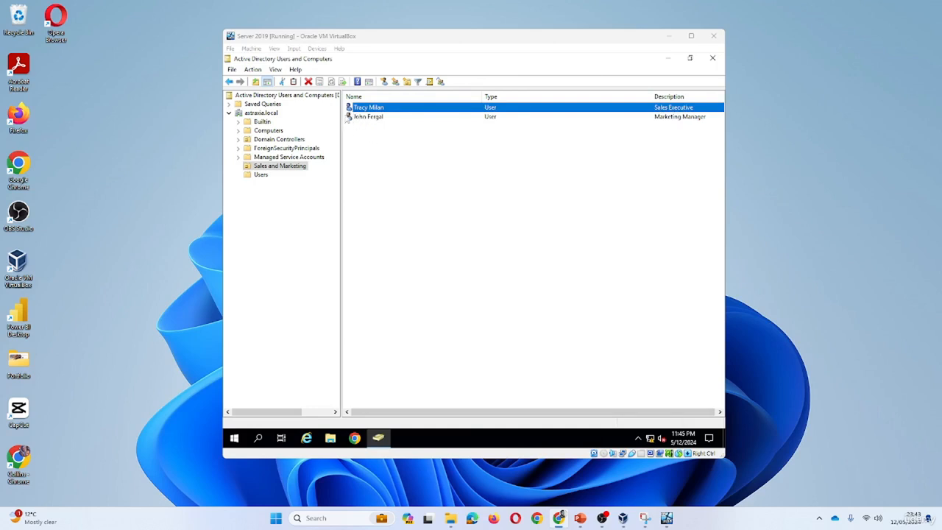
Disable the Sales Executive user's account through its account options, then apply the change and close the properties
left_click(353, 123)
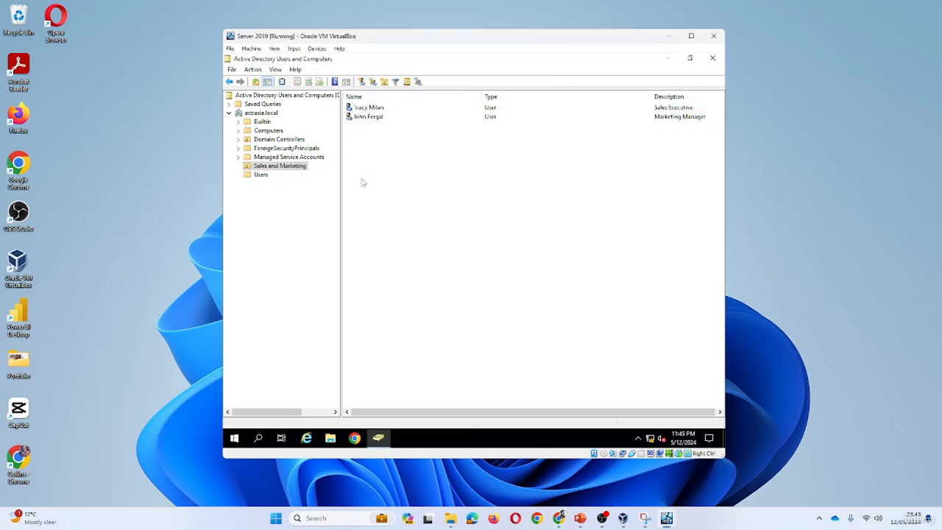
double_click(368, 108)
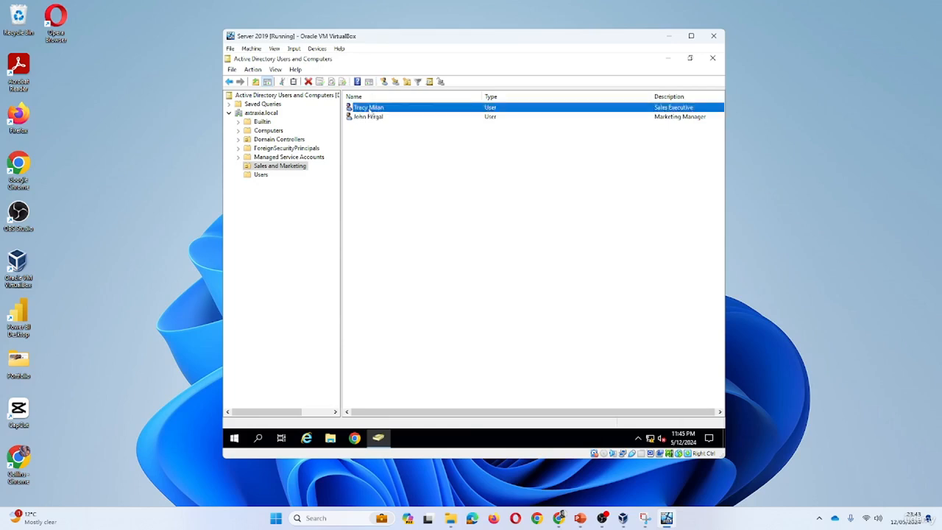
left_click_drag(547, 141, 477, 113)
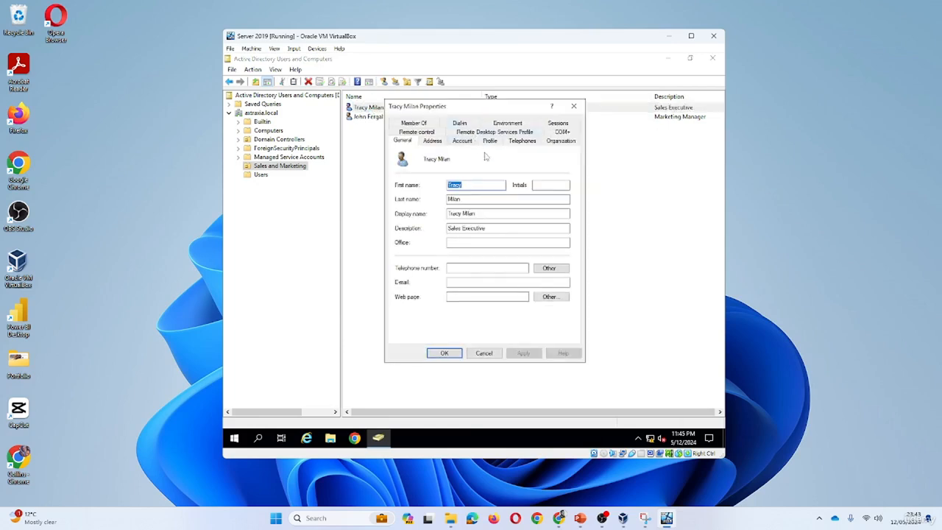
left_click(462, 141)
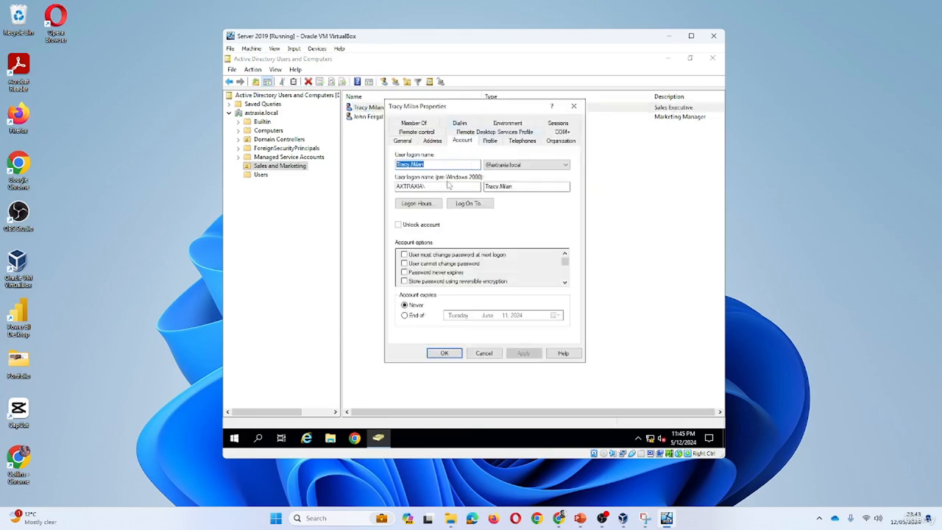
mouse_move(565, 263)
left_mouse_down()
mouse_move(566, 279)
mouse_move(565, 264)
left_mouse_up()
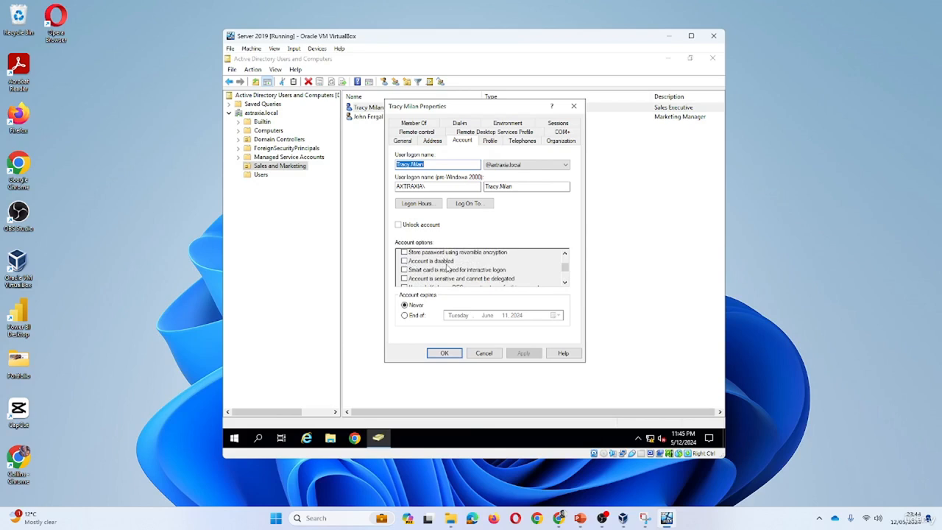
left_click(404, 261)
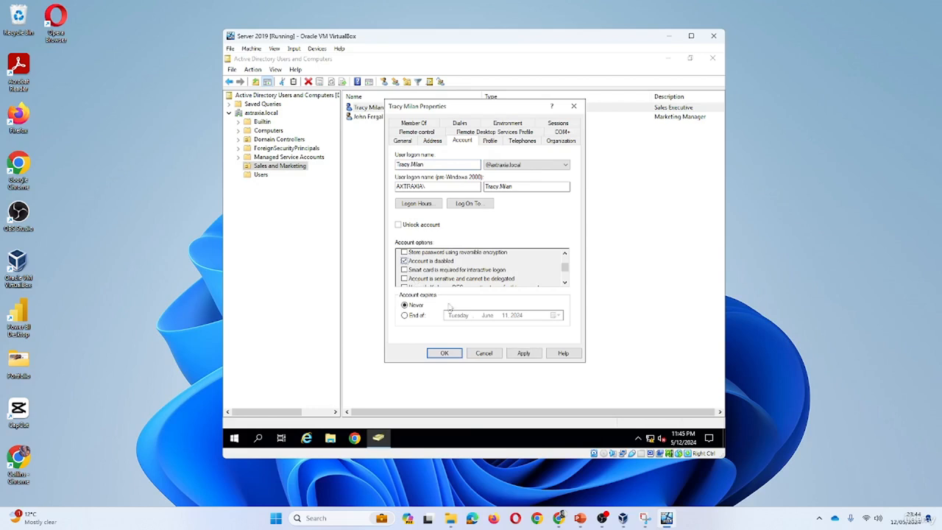
left_click(519, 354)
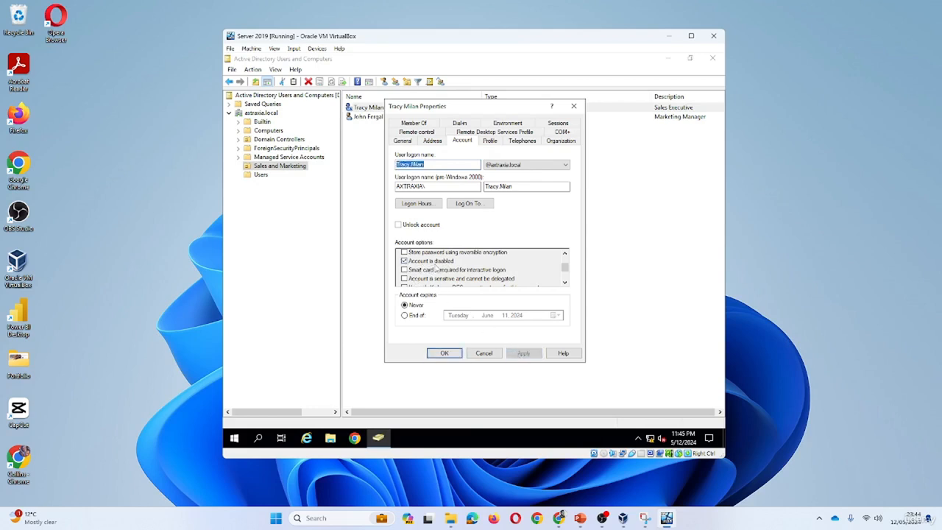
left_click(444, 353)
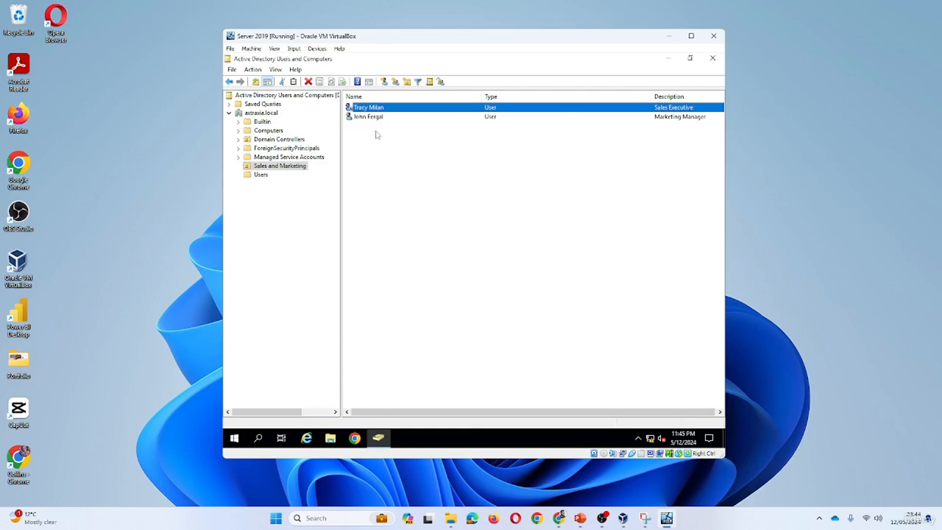
left_click(370, 145)
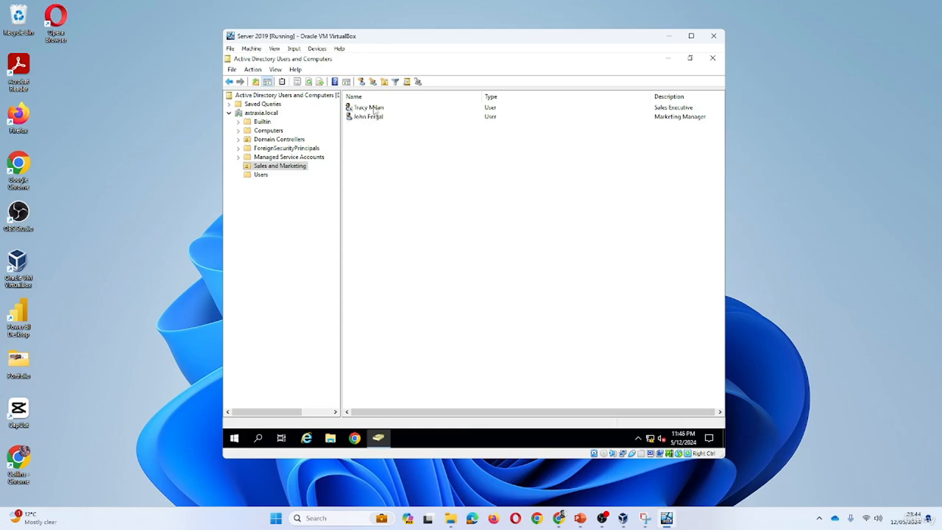
right_click(375, 110)
left_click(427, 245)
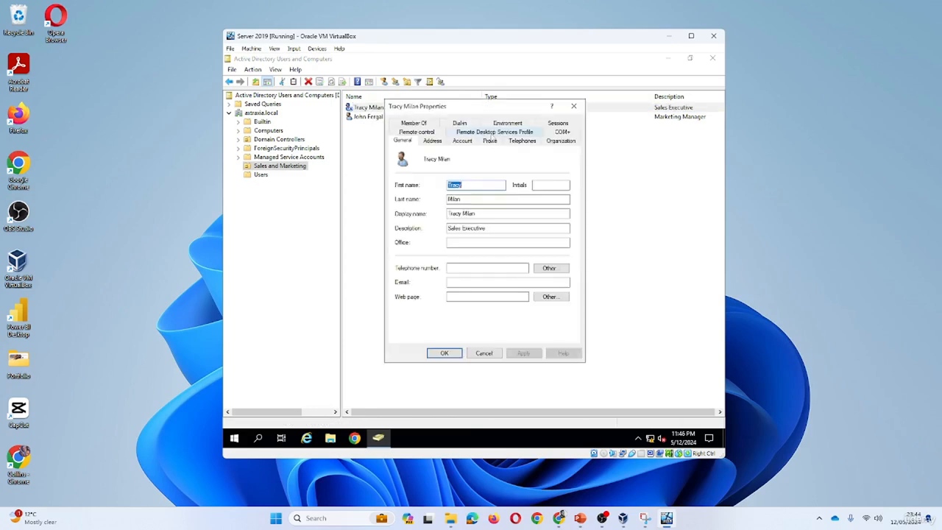
left_click_drag(501, 109, 611, 94)
key("Escape")
right_click(374, 117)
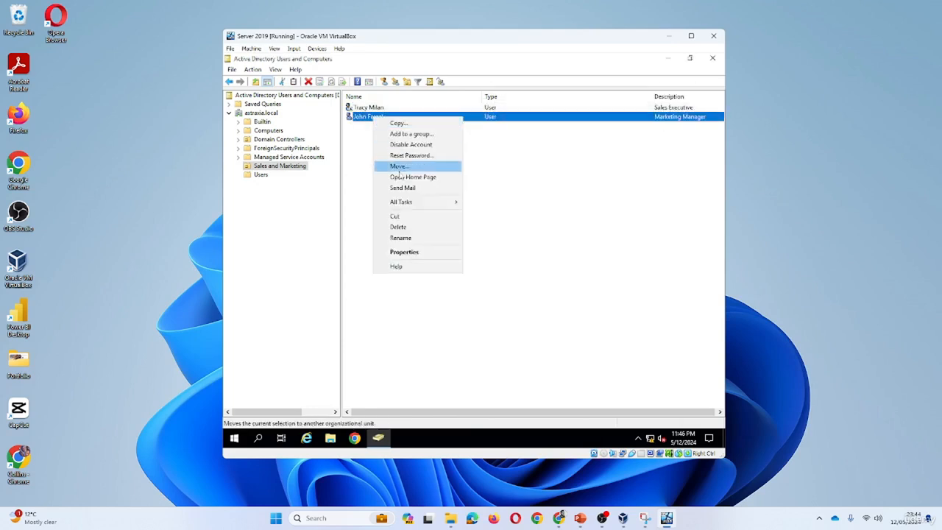
left_click(414, 254)
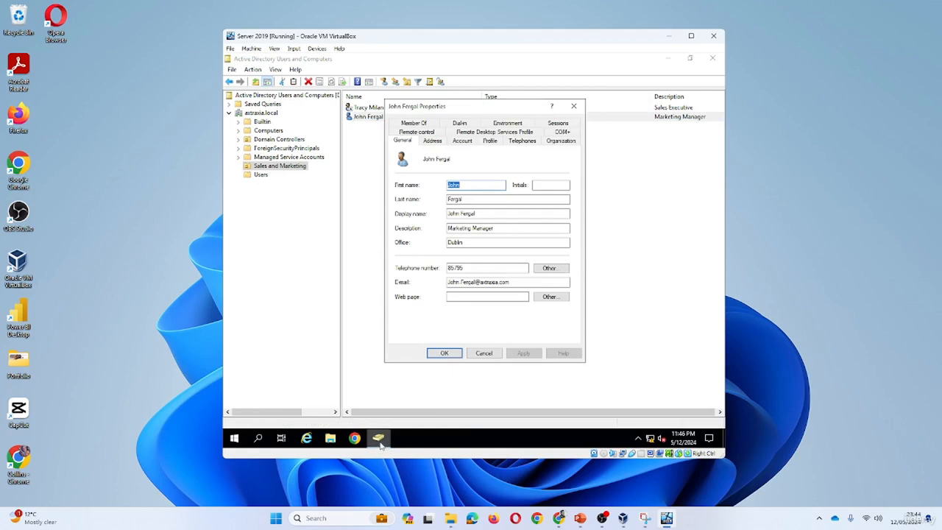
mouse_move(380, 446)
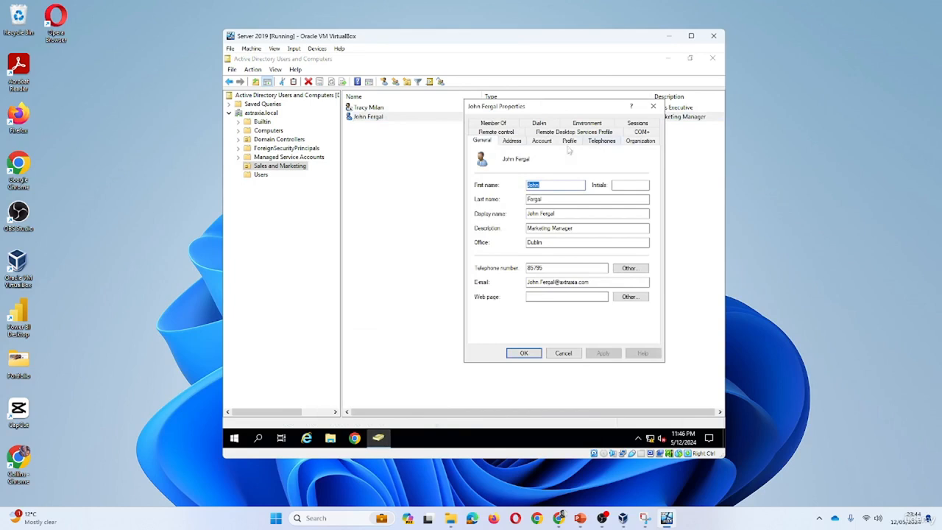
left_click(546, 145)
scroll(645, 283, "down", 1)
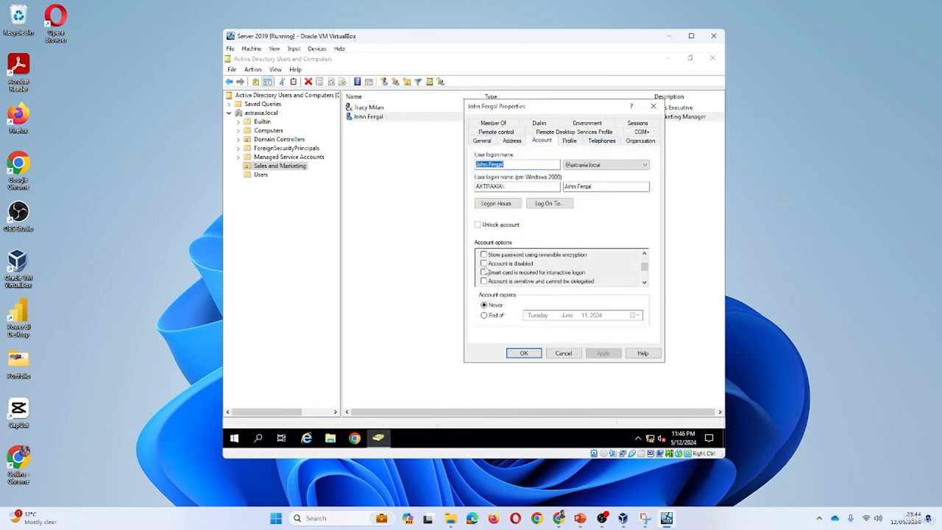
Reduce the maximized console window and place the two users' properties windows side by side for comparison
left_click(691, 59)
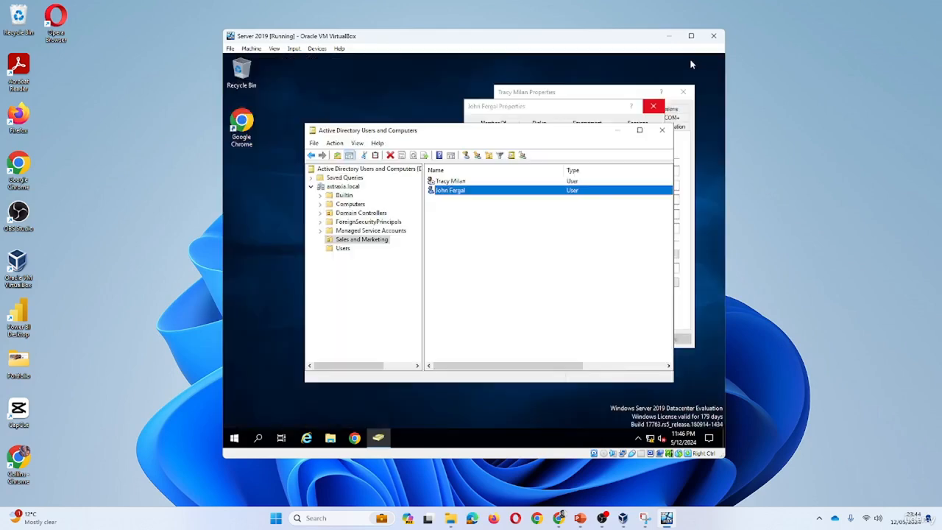
left_click(591, 95)
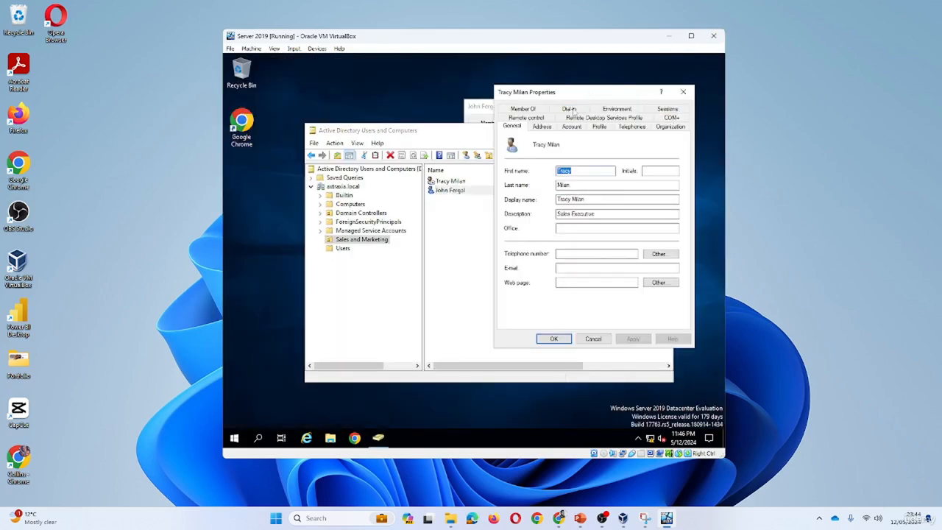
left_click(482, 106)
left_click_drag(499, 108, 376, 108)
left_click_drag(450, 106, 405, 103)
left_click_drag(551, 93, 565, 109)
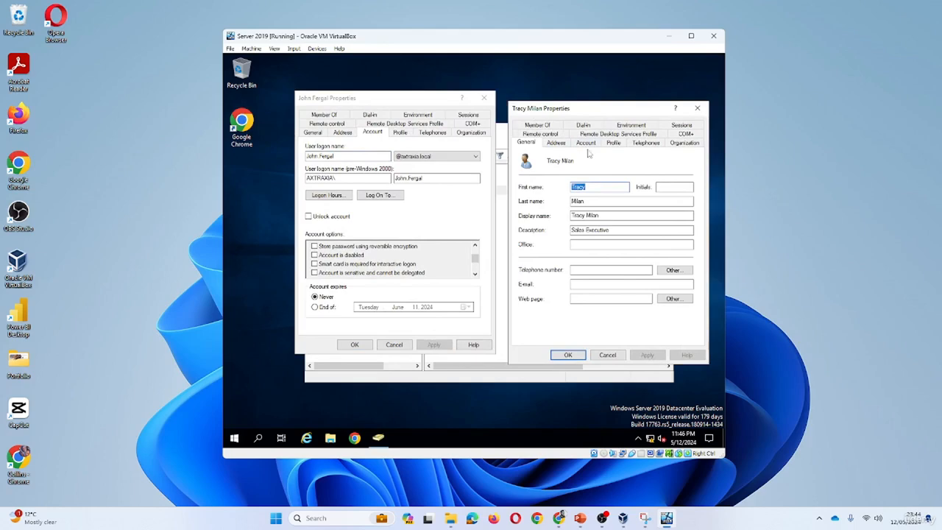
Clear the "Account is disabled" option for the Sales Executive user, save it, and close both users' properties
left_click(586, 143)
scroll(683, 287, "down", 1)
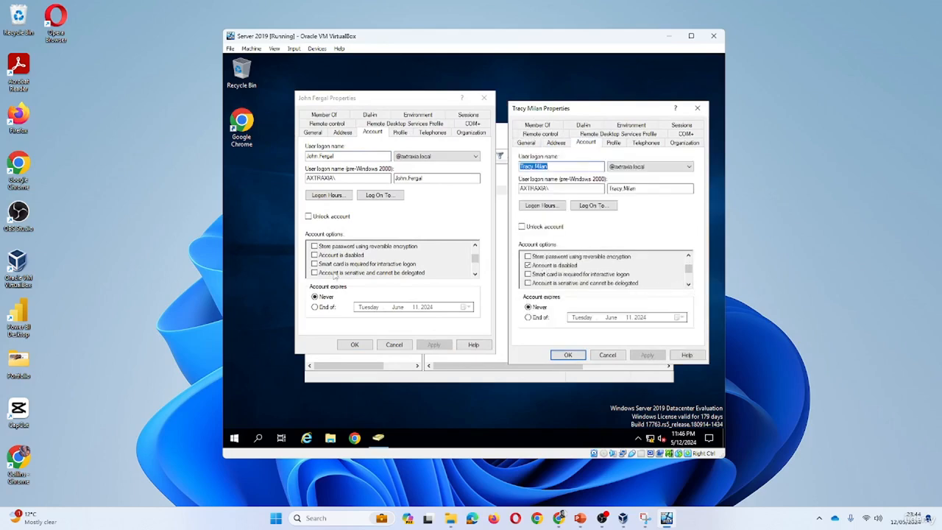
left_click(528, 265)
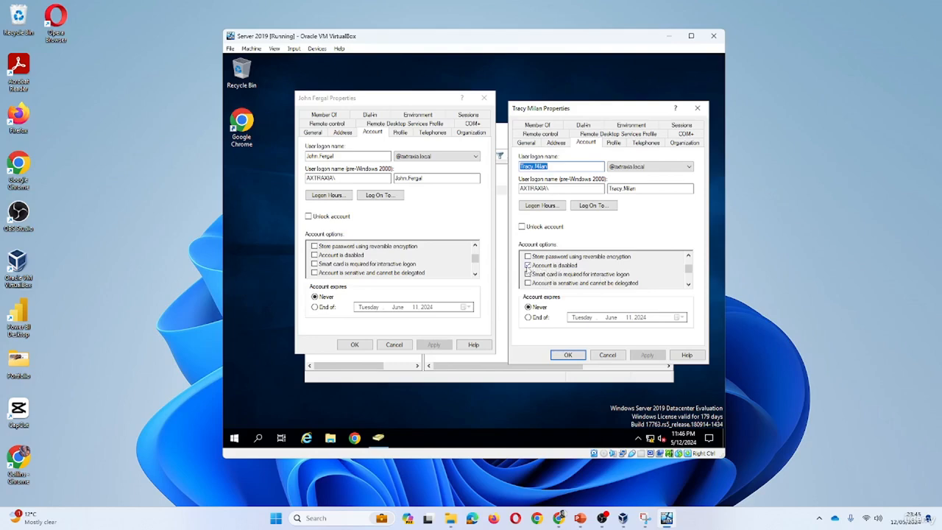
left_click(577, 358)
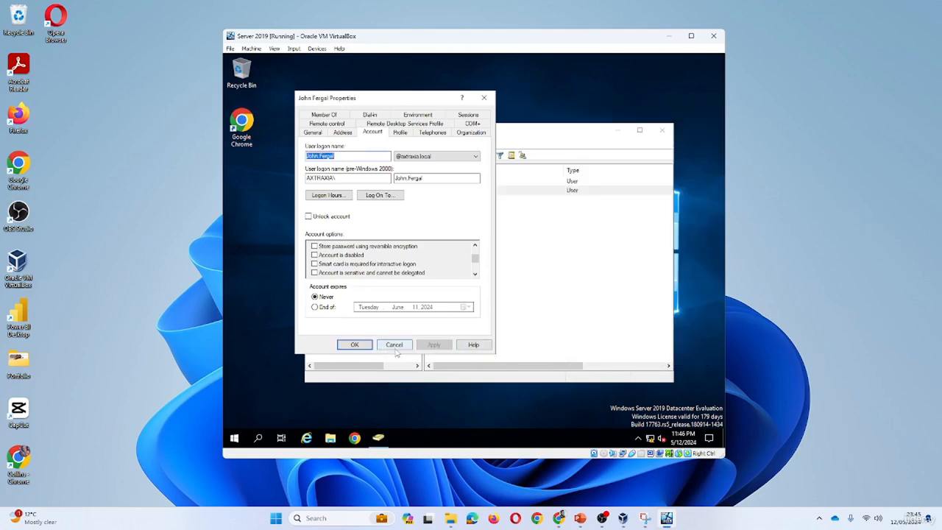
left_click(356, 347)
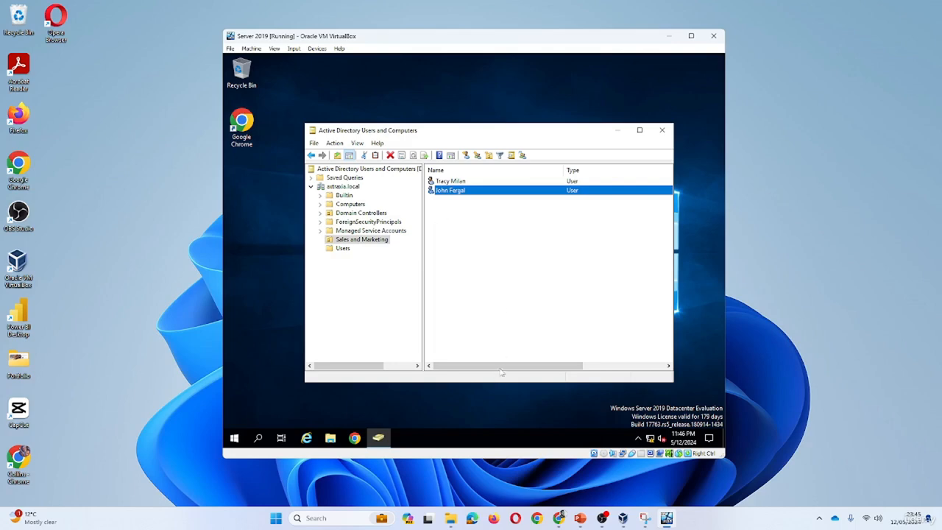
Delete the Sales Executive user from the Sales and Marketing organizational unit and confirm the deletion
left_click_drag(507, 367, 524, 367)
left_click(485, 347)
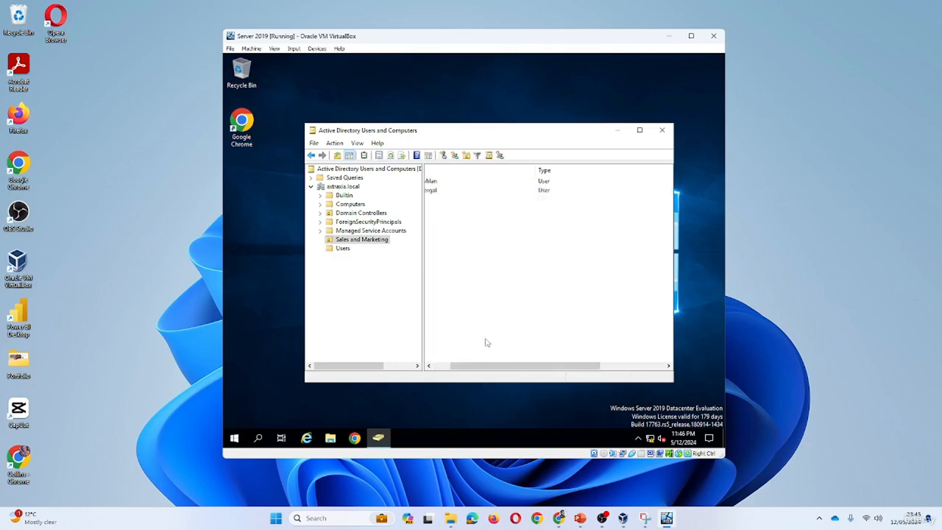
left_click(445, 366)
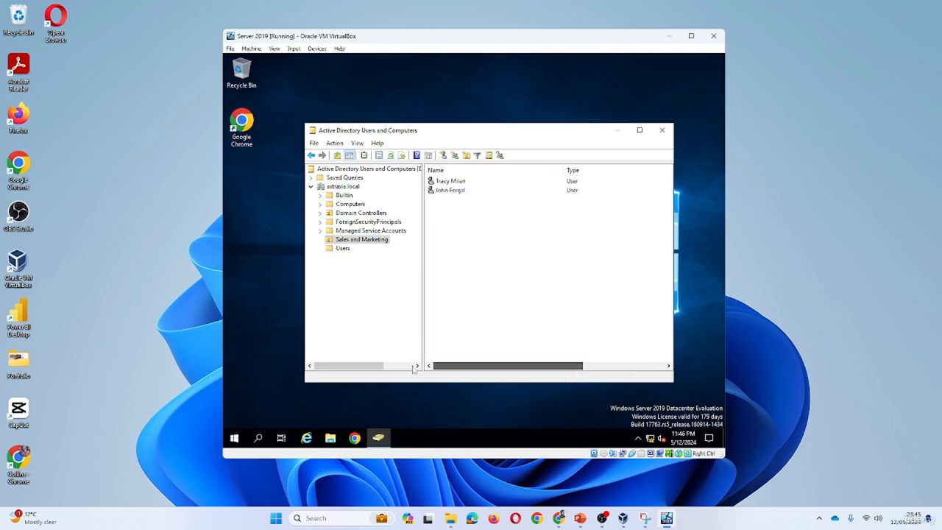
right_click(451, 181)
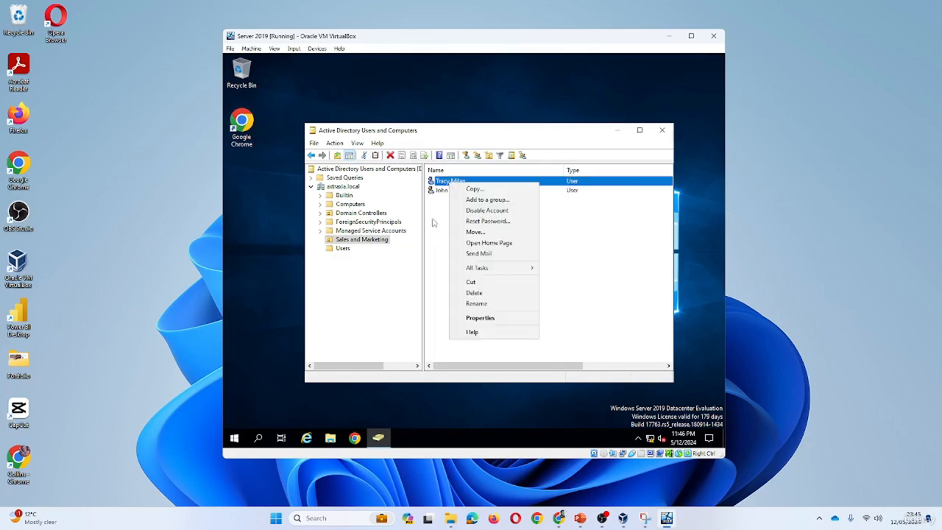
left_click(475, 293)
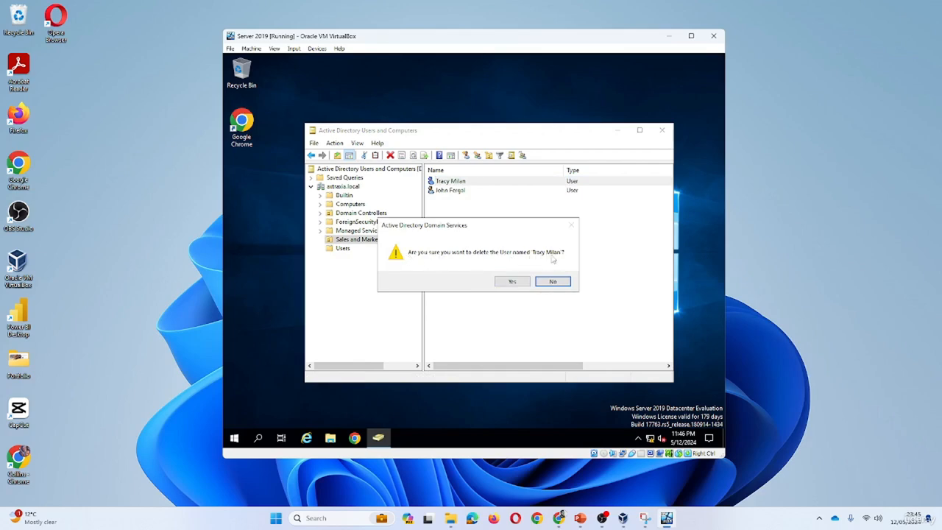
left_click(520, 279)
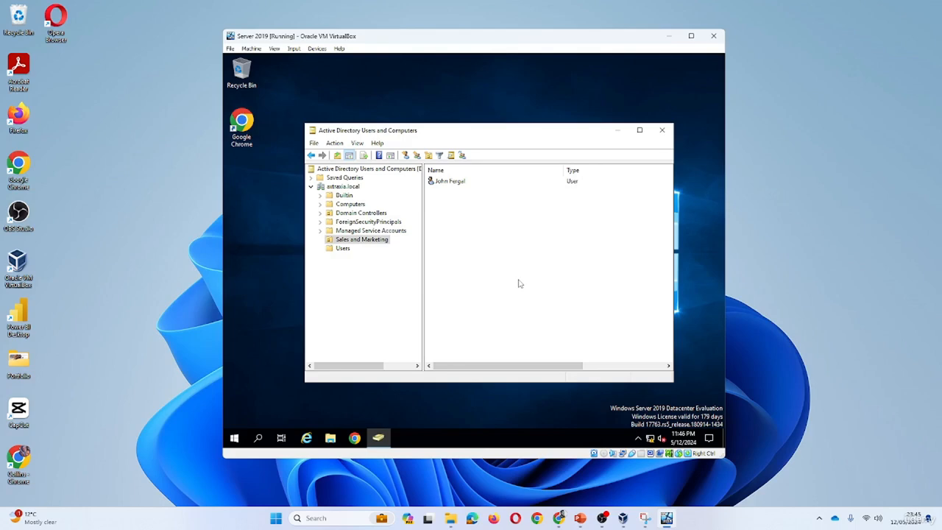
Check the server's desktop Recycle Bin for the deleted user and close it
left_click(241, 72)
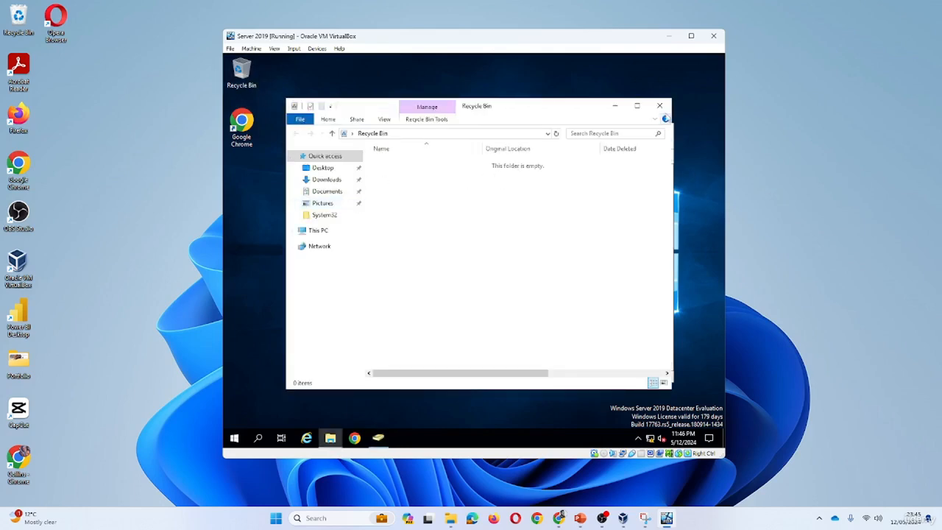
left_click(659, 105)
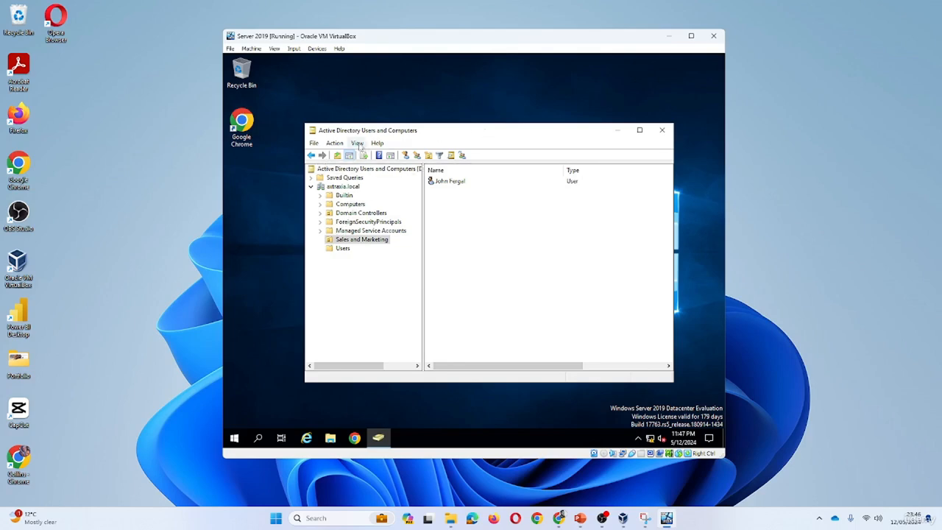
Turn on Advanced Features for the directory view and open the LostAndFound container
left_click(358, 143)
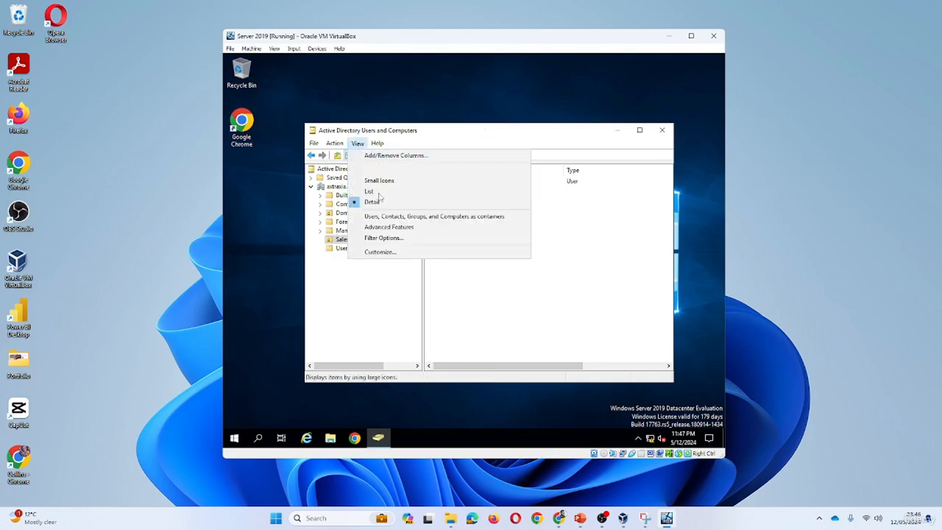
left_click(398, 227)
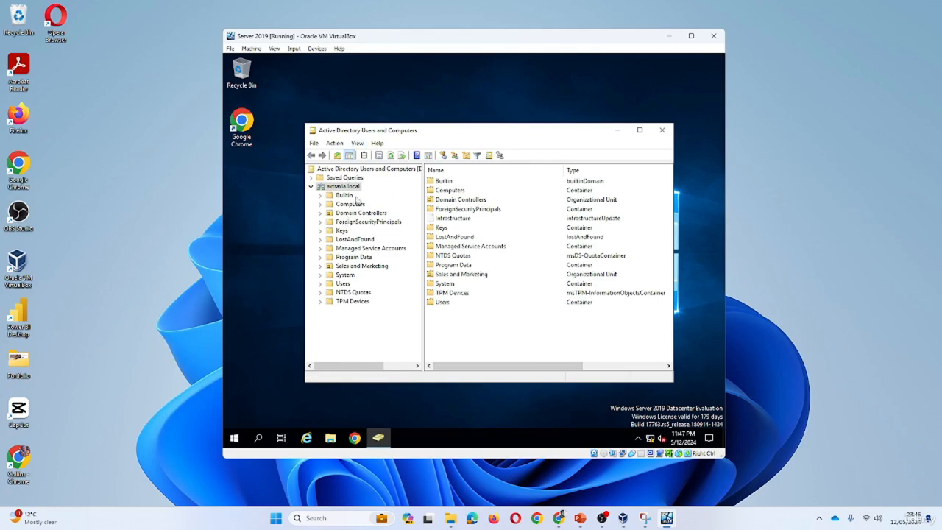
left_click(351, 241)
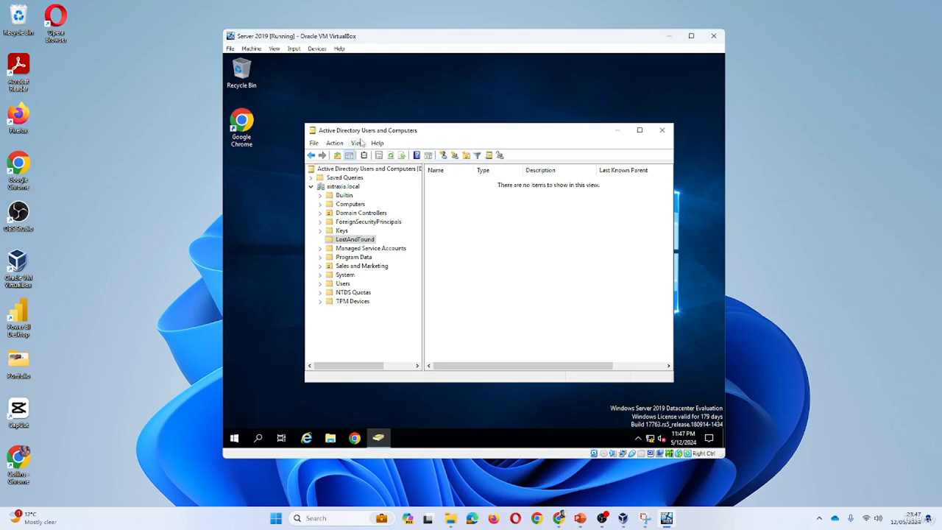
Open Active Directory Administrative Center from the Windows Administrative Tools
left_click(363, 386)
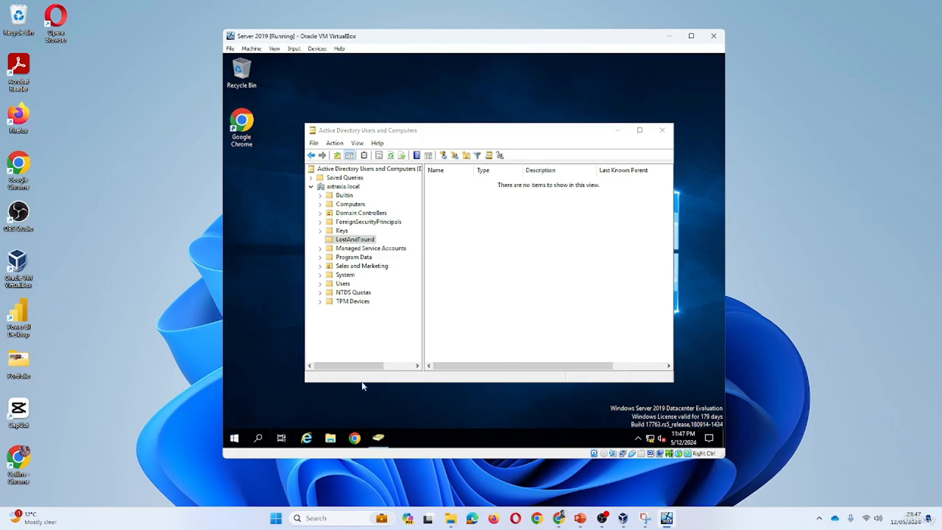
key("super")
left_click(346, 339)
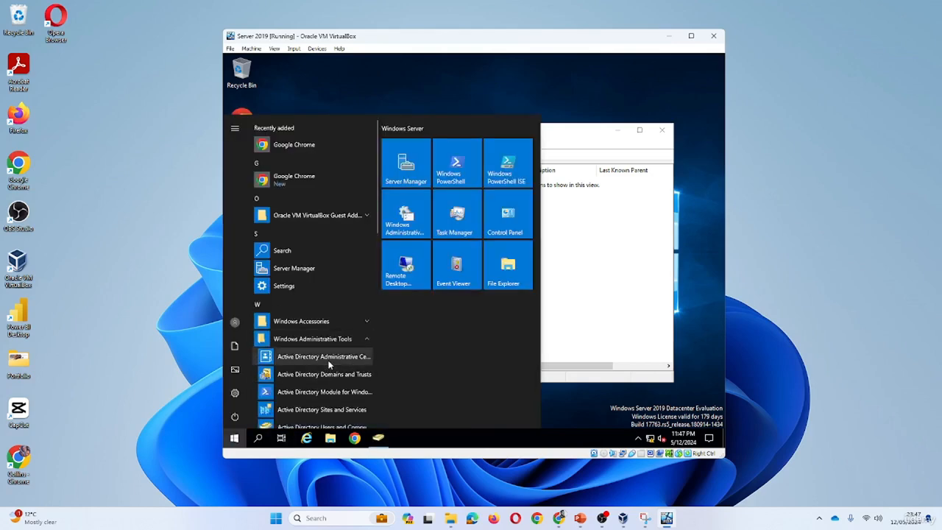
left_click(329, 364)
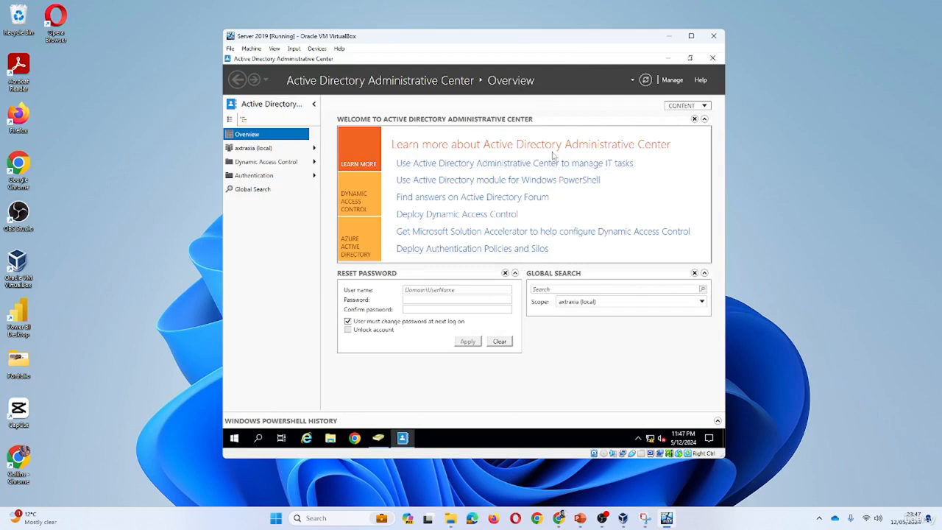
Enable the Recycle Bin for the axtraxia (local) domain and acknowledge the confirmation and refresh notices
left_click(259, 149)
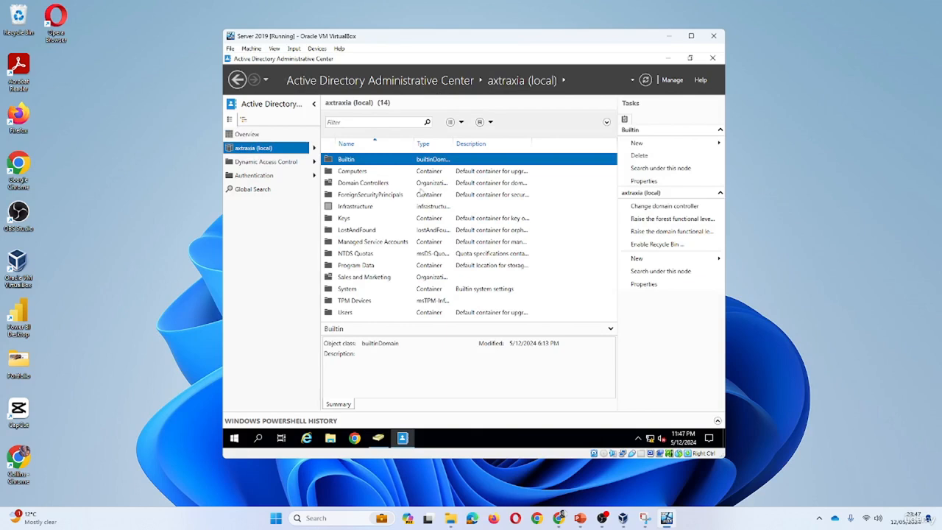
left_click(646, 246)
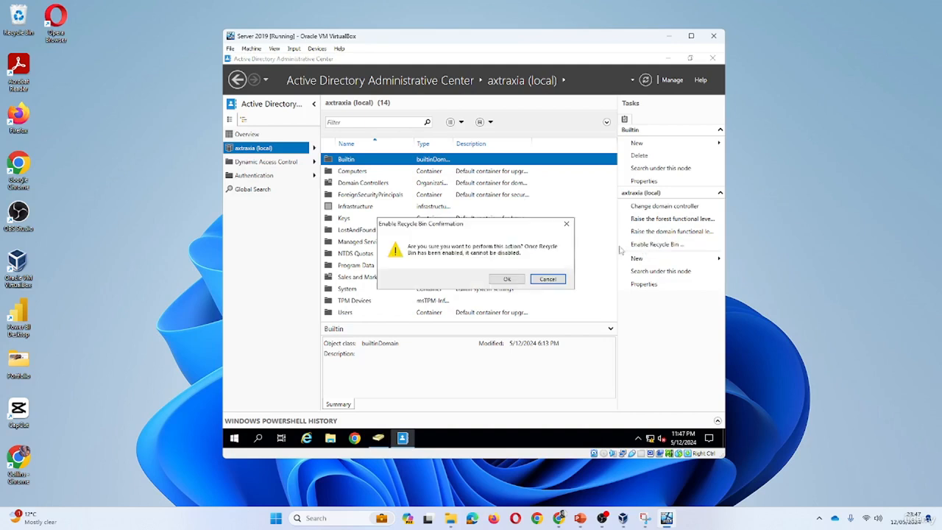
left_click(508, 282)
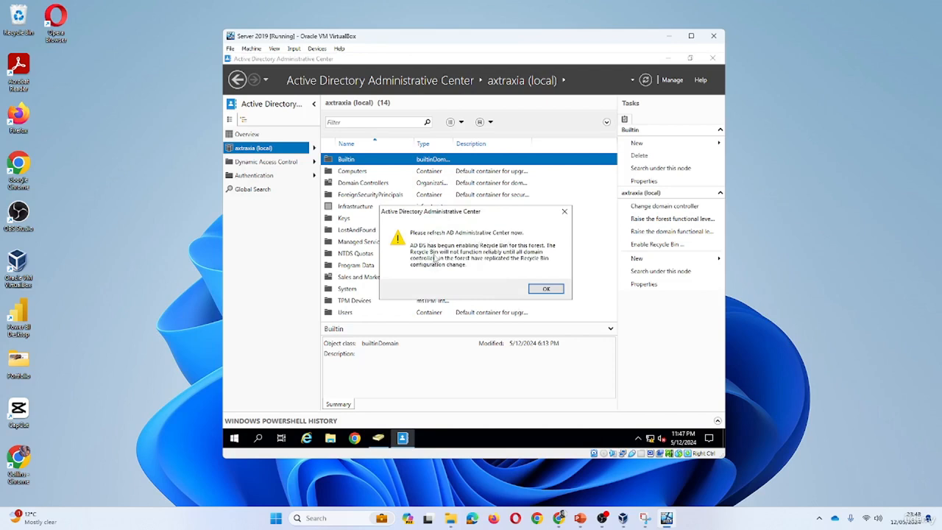
left_click(547, 289)
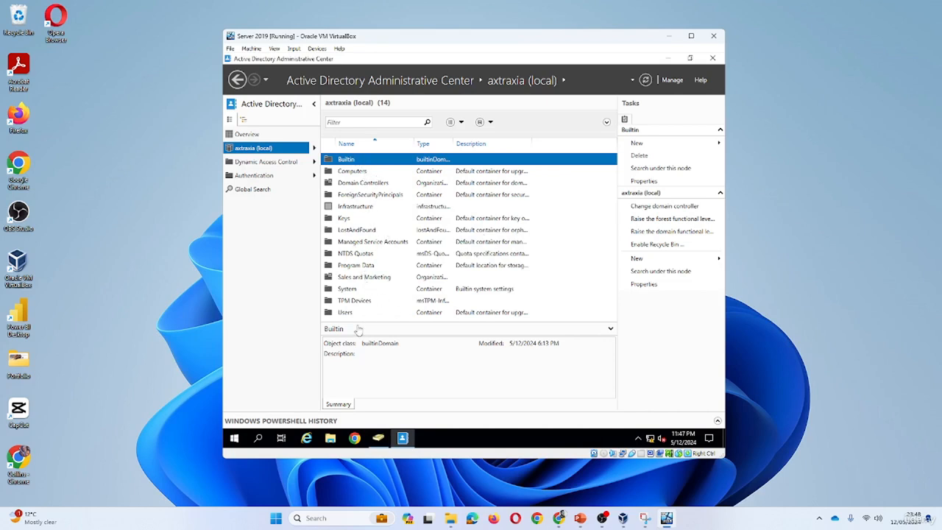
Check the container tree in Active Directory Users and Computers, minimize it, and refresh the domain's view in Administrative Center
left_click(378, 438)
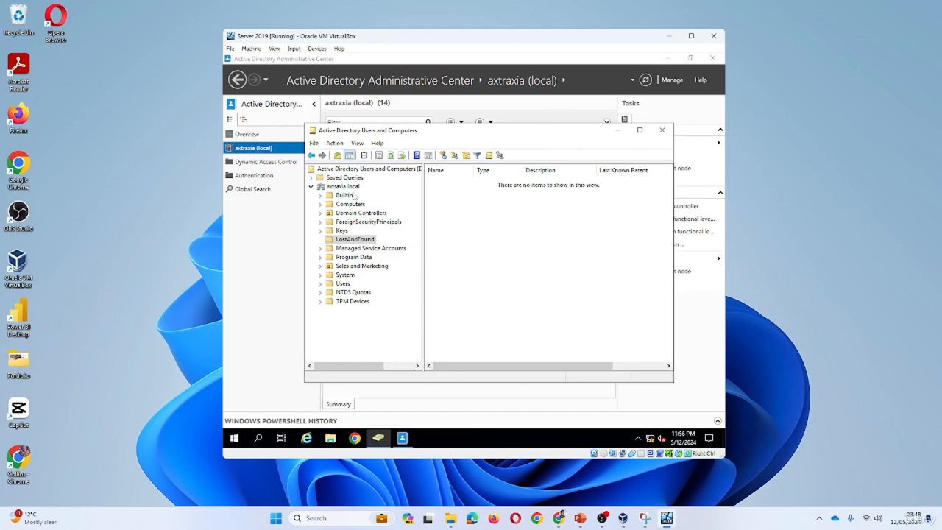
left_click(618, 130)
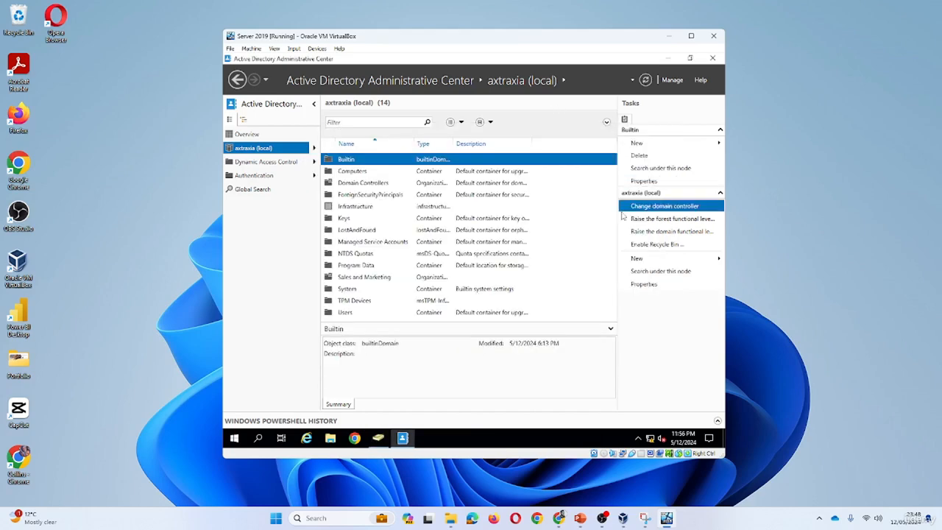
left_click(647, 82)
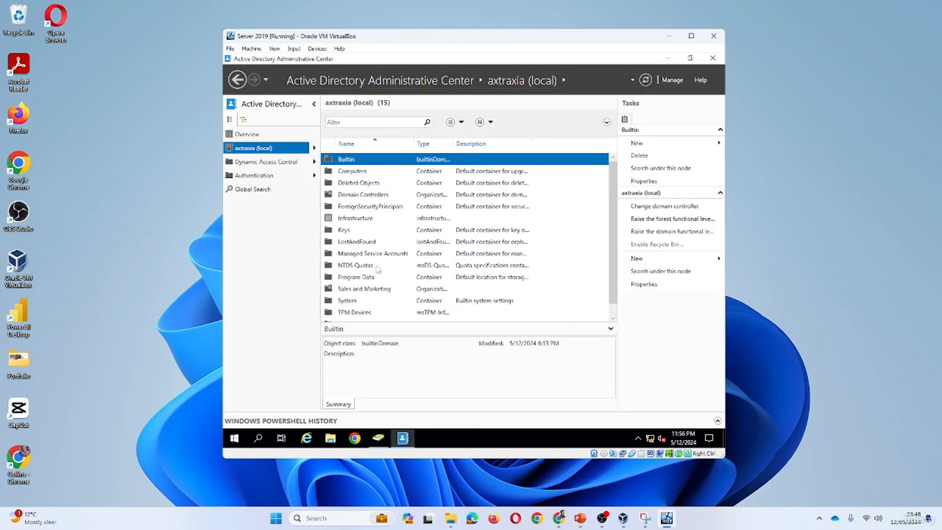
left_click(646, 80)
Open the domain's Deleted Objects container and refresh its list
left_click(359, 184)
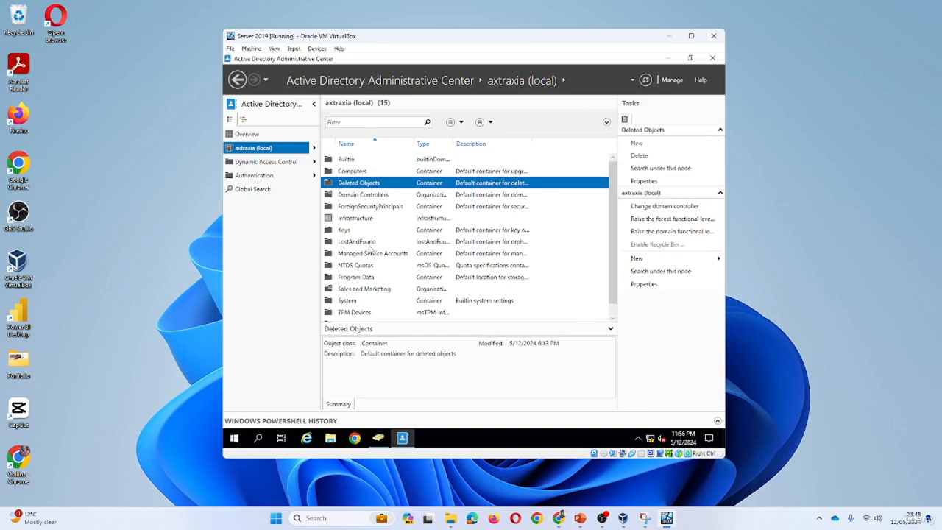
double_click(368, 185)
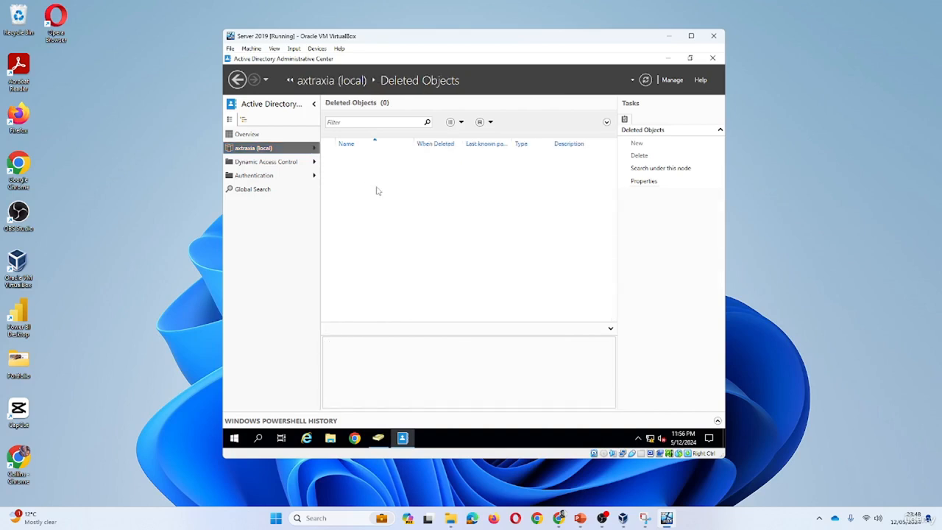
left_click(647, 83)
left_click(648, 84)
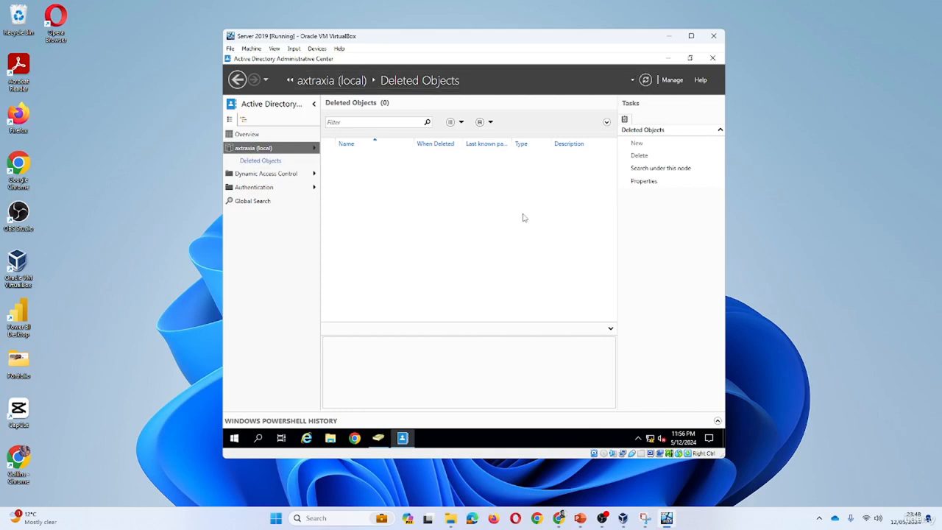
Close Active Directory Users and Computers and Active Directory Administrative Center
left_click(379, 439)
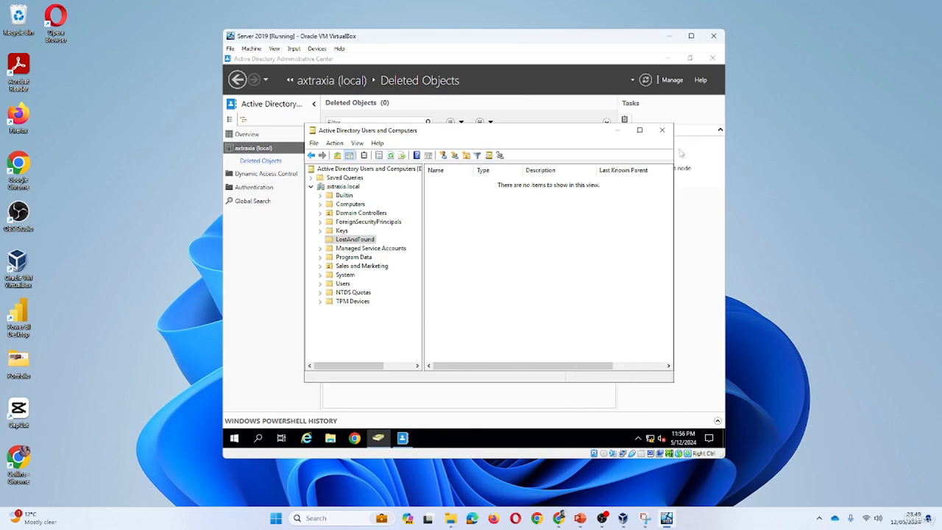
left_click(662, 130)
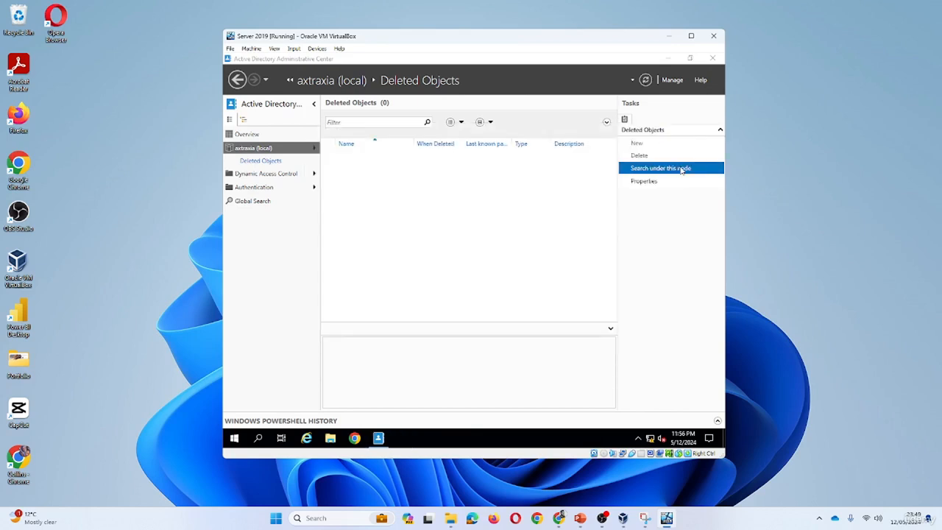
left_click(713, 58)
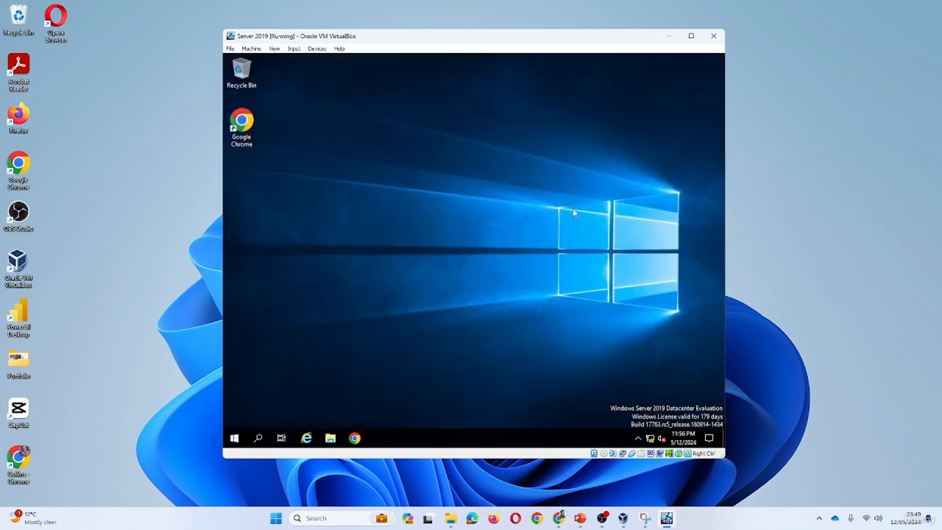
Reopen Active Directory Administrative Center from the Windows Administrative Tools and show the Deleted Objects container
left_click(234, 439)
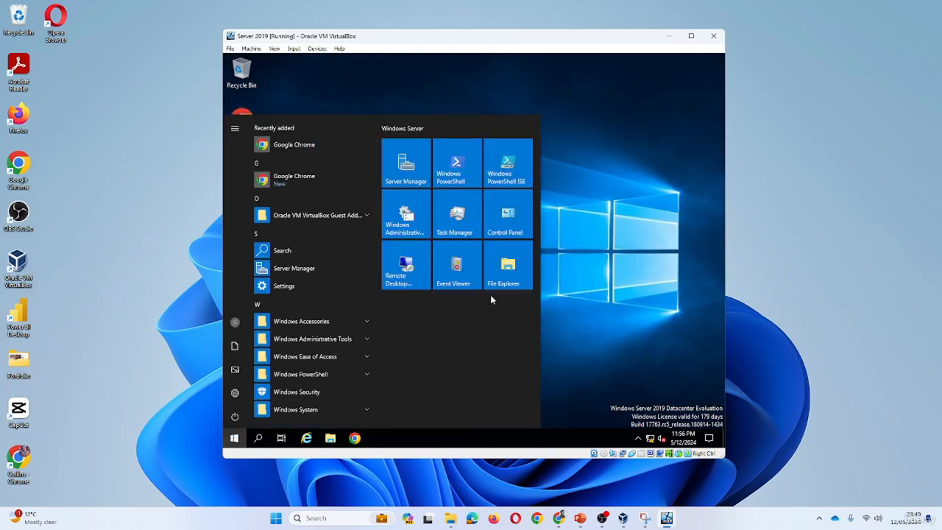
left_click(334, 339)
left_click(329, 356)
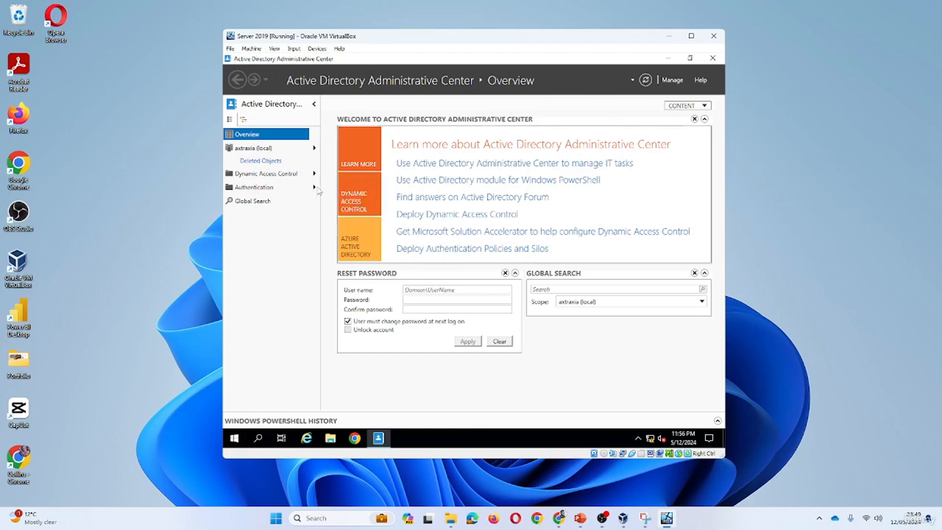
left_click(267, 162)
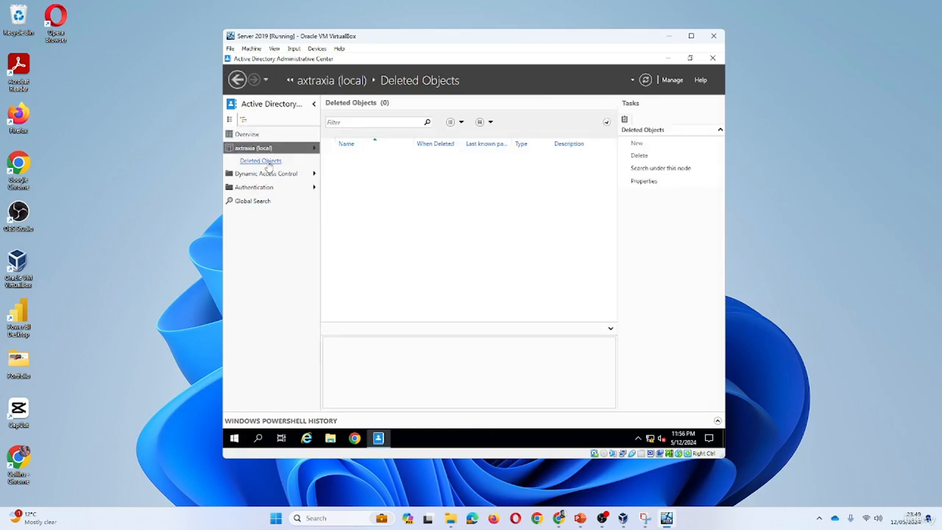
Look through the filter criteria and saved queries for Deleted Objects and refresh the list again
left_click(607, 124)
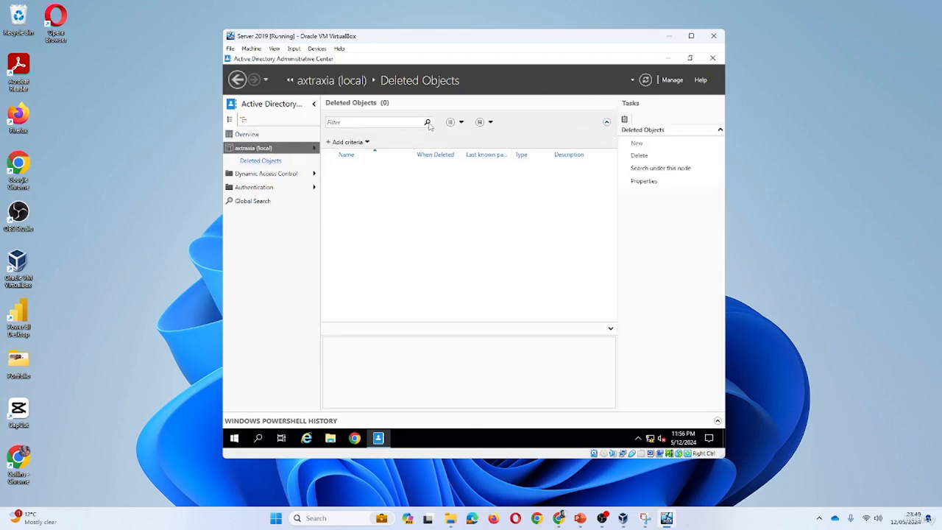
left_click(458, 125)
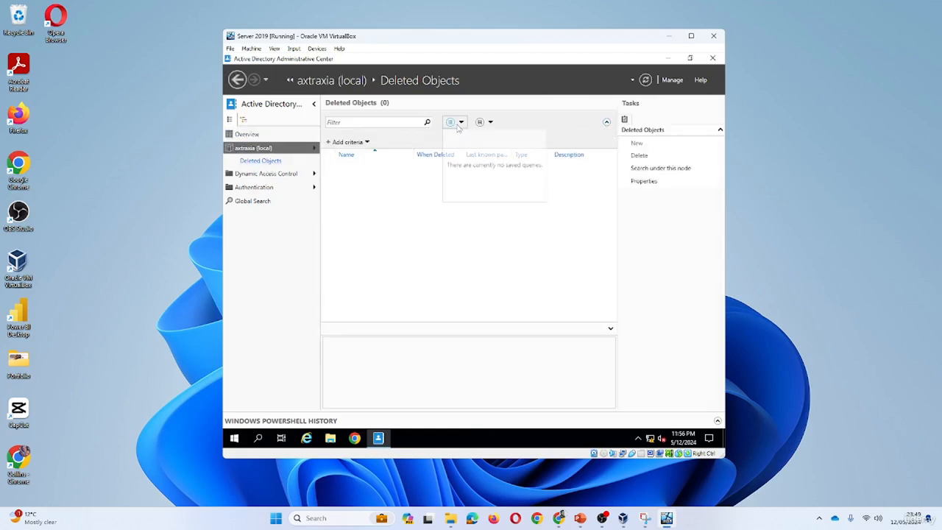
left_click(646, 81)
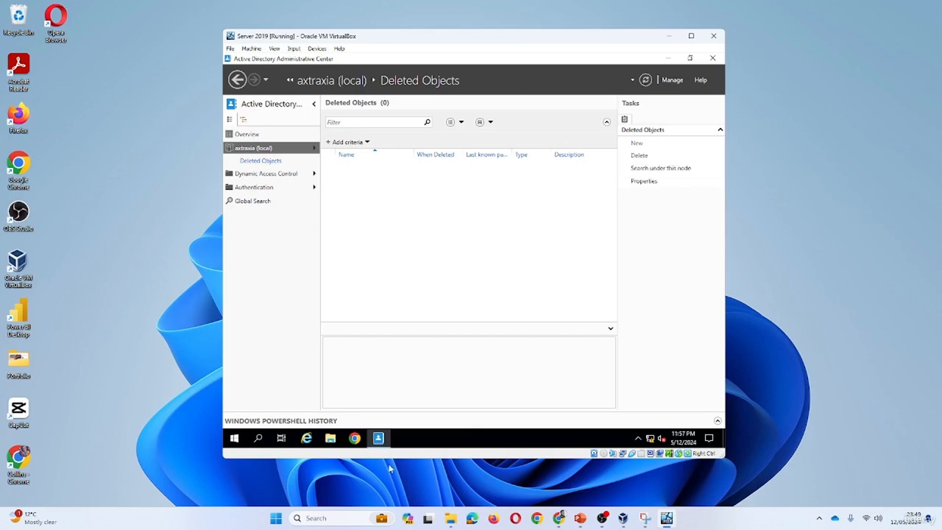
Open Active Directory Users and Computers from the Windows Administrative Tools and turn off Advanced Features
left_click(234, 438)
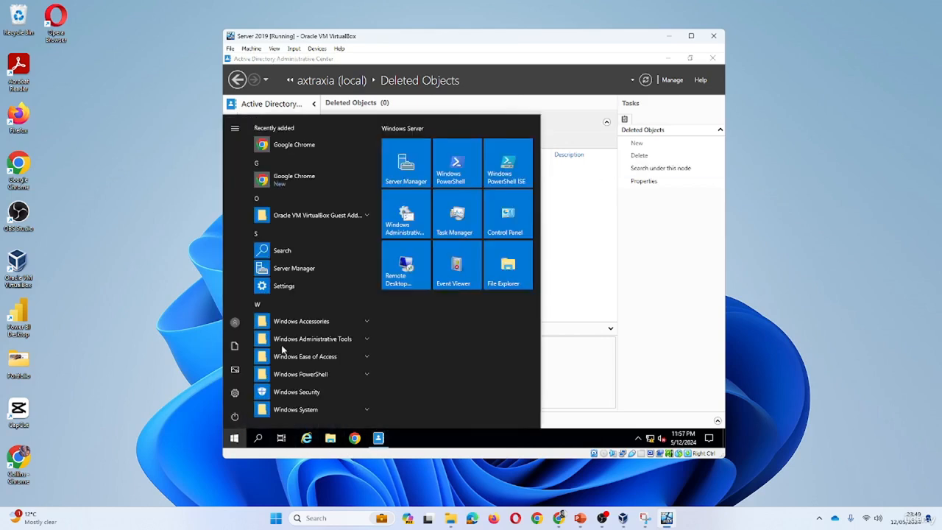
left_click(343, 341)
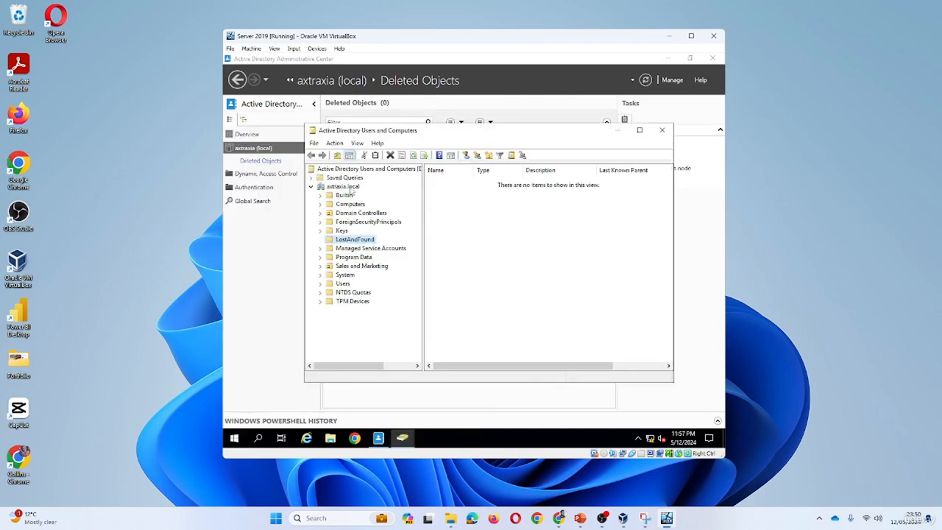
left_click(357, 143)
left_click(387, 227)
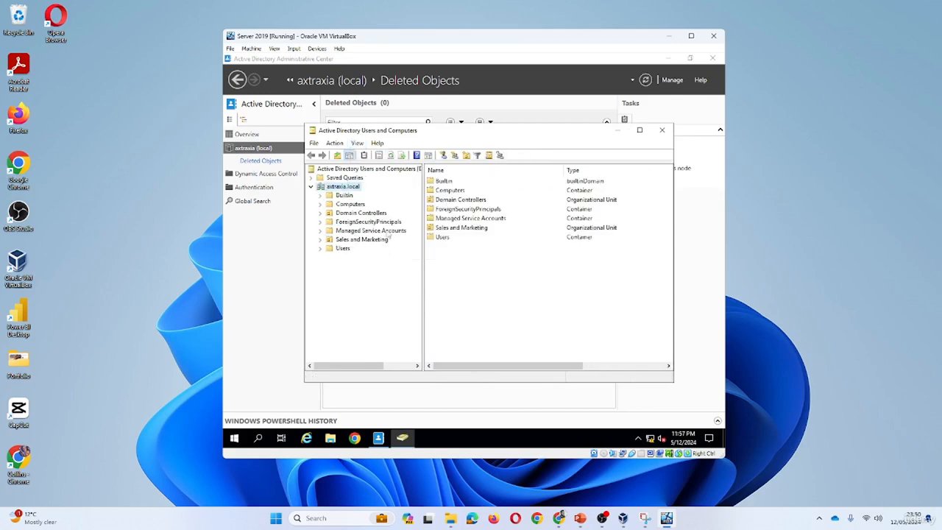
Turn Advanced Features on to view the extra containers, and turn it off again
left_click(357, 143)
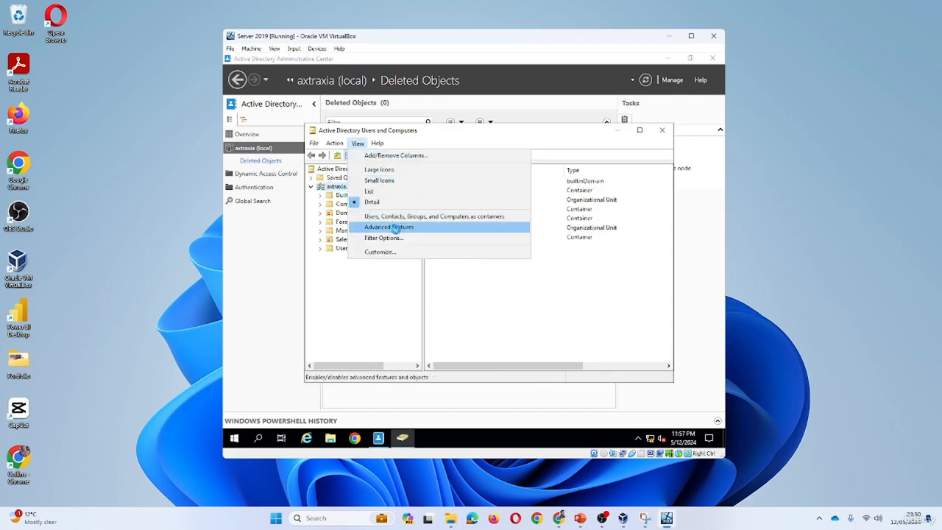
left_click(396, 228)
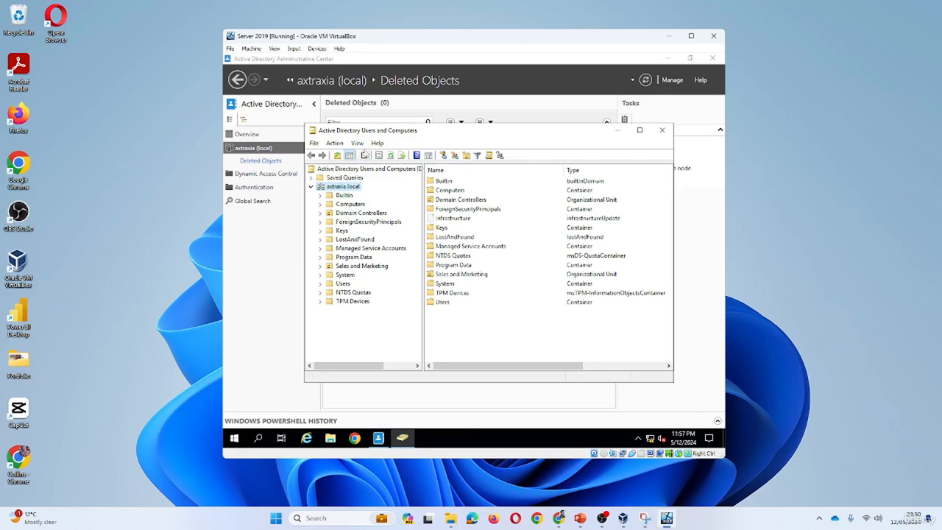
left_click(357, 143)
left_click(372, 228)
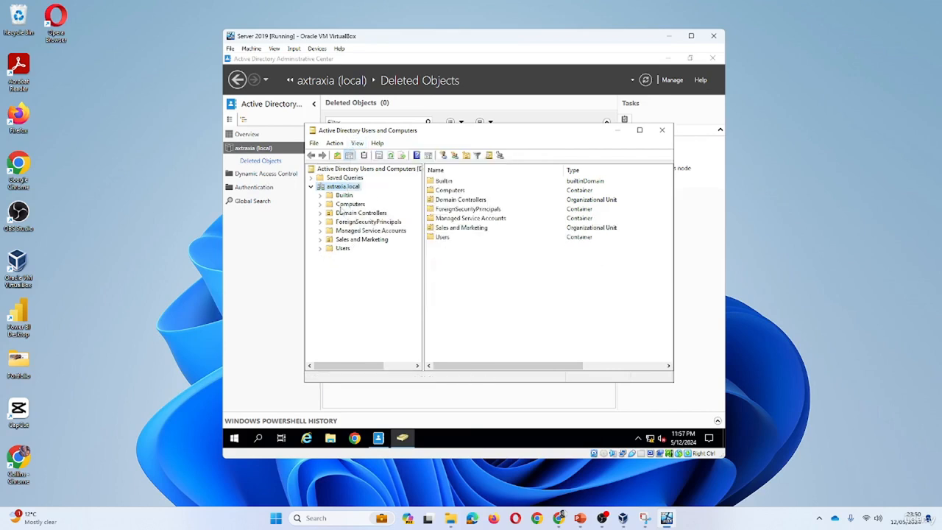
Copy the existing user in the Sales and Marketing organizational unit, entering the new user's first name, last name and logon name
left_click(343, 249)
left_click(364, 240)
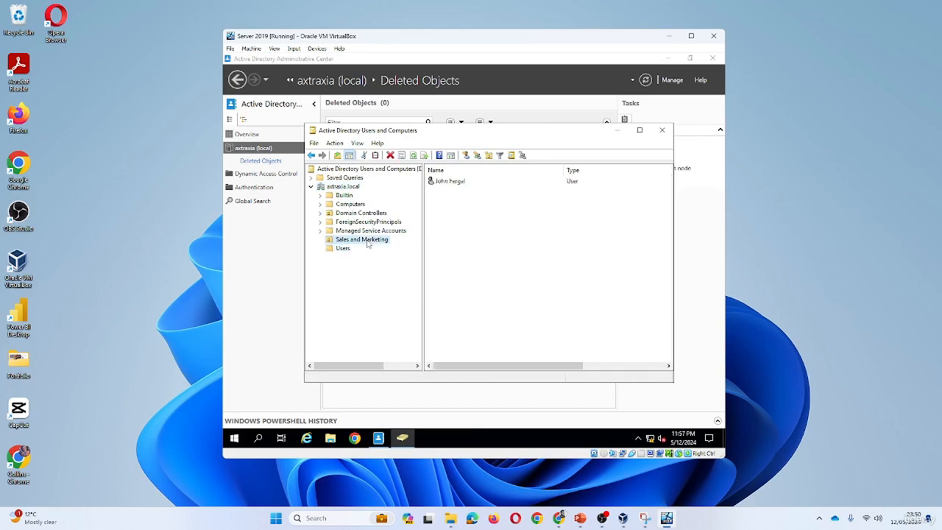
right_click(452, 184)
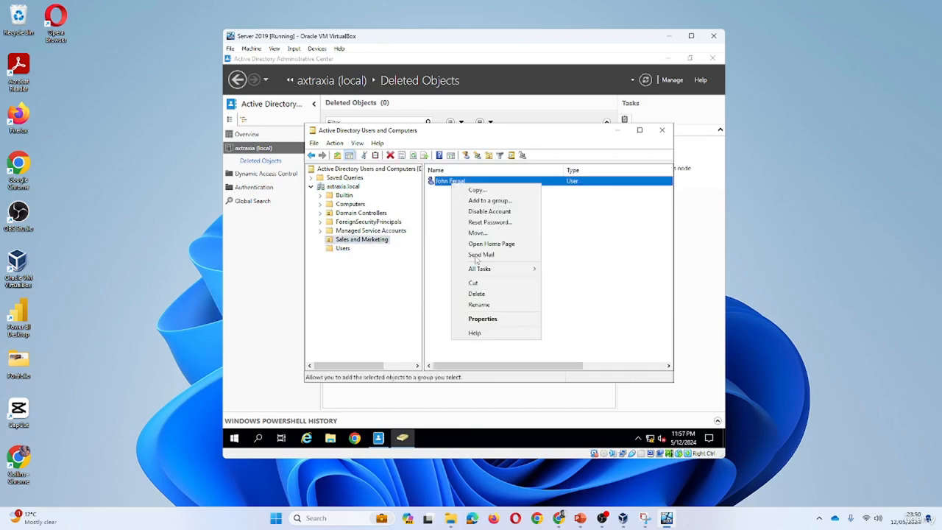
left_click(467, 191)
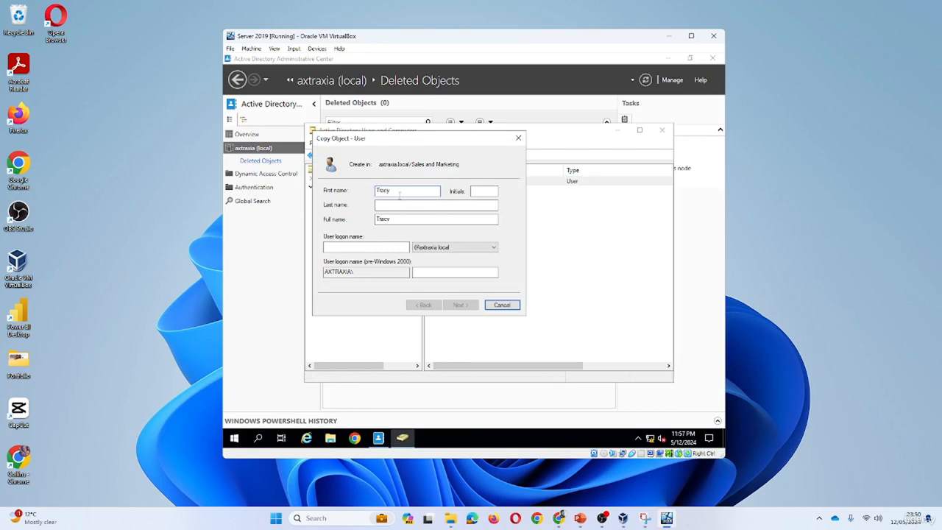
key("Tab")
type("Mi")
left_click(391, 246)
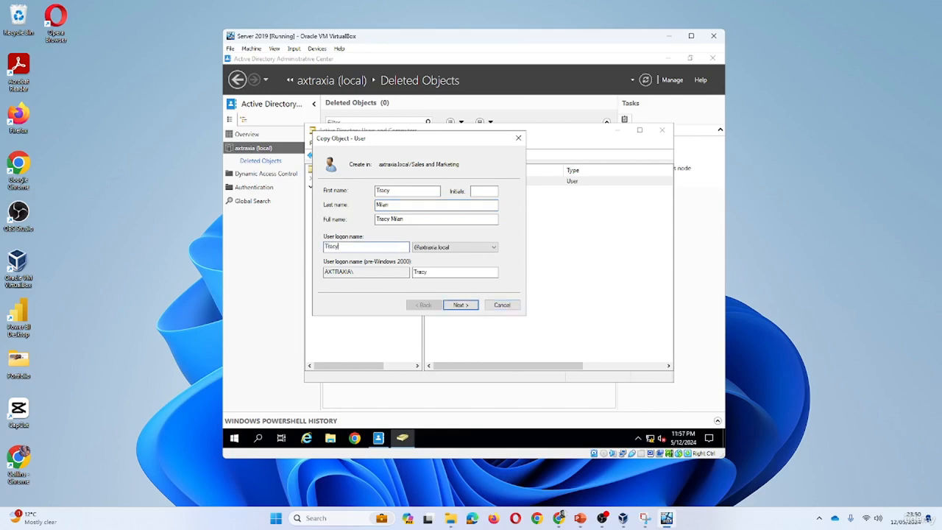
left_click(472, 304)
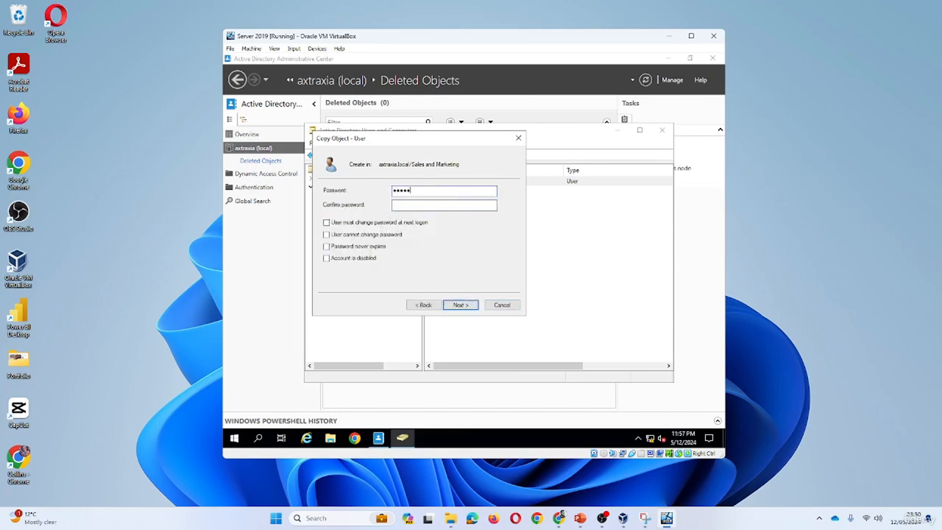
Enter and confirm the new user's account password and finish creating the copied user
key("Tab")
left_click(456, 305)
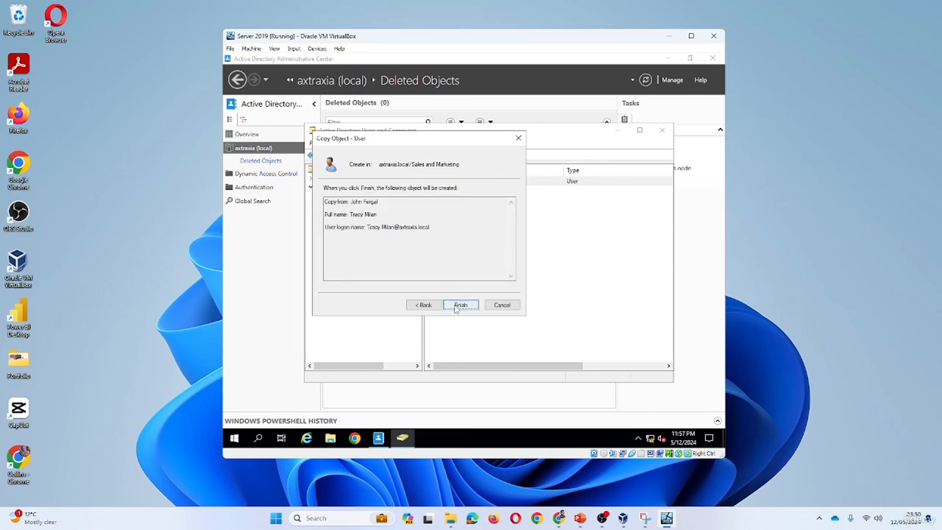
left_click(456, 306)
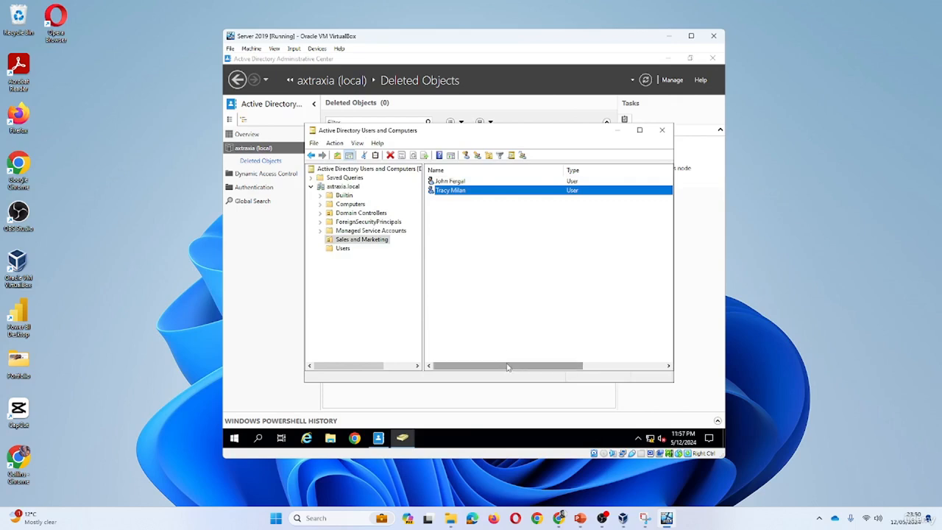
Set both the description and the job title of the newly copied Sales and Marketing user to Sales Executive
left_click_drag(507, 367, 481, 367)
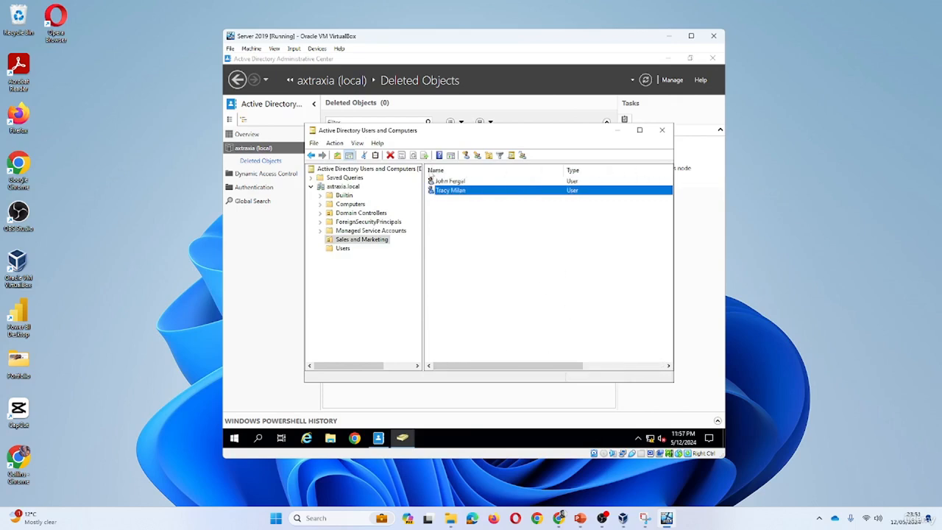
double_click(457, 191)
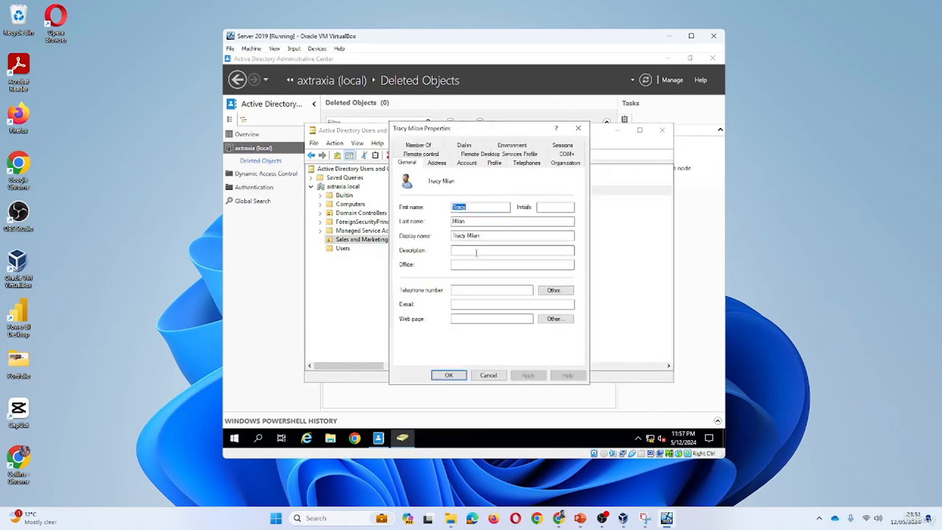
left_click(476, 252)
type("Sales Executive")
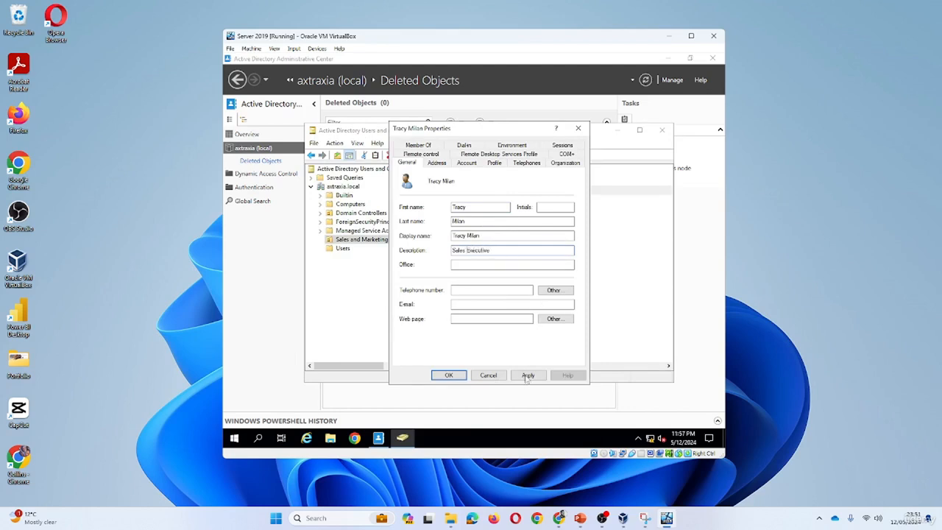
left_click_drag(501, 252, 417, 253)
key("ctrl+c")
left_click(574, 165)
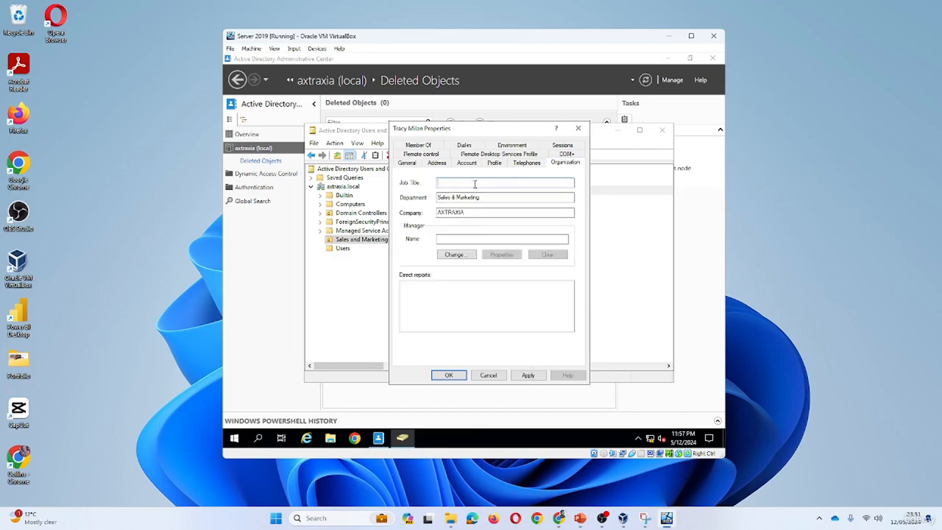
left_click(475, 183)
key("ctrl+v")
left_click(528, 375)
left_click(449, 375)
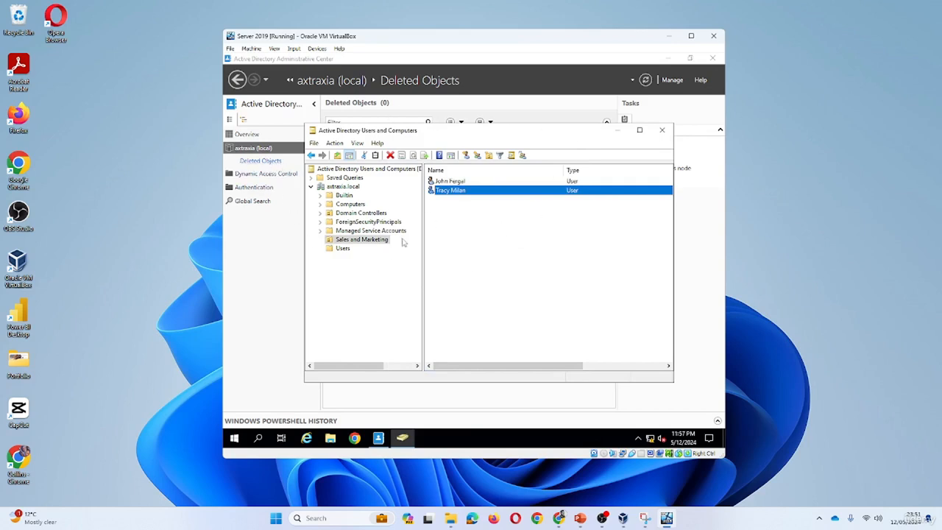
Delete the new Sales Executive user from Sales and Marketing and refresh Deleted Objects in Active Directory Administrative Center
right_click(450, 191)
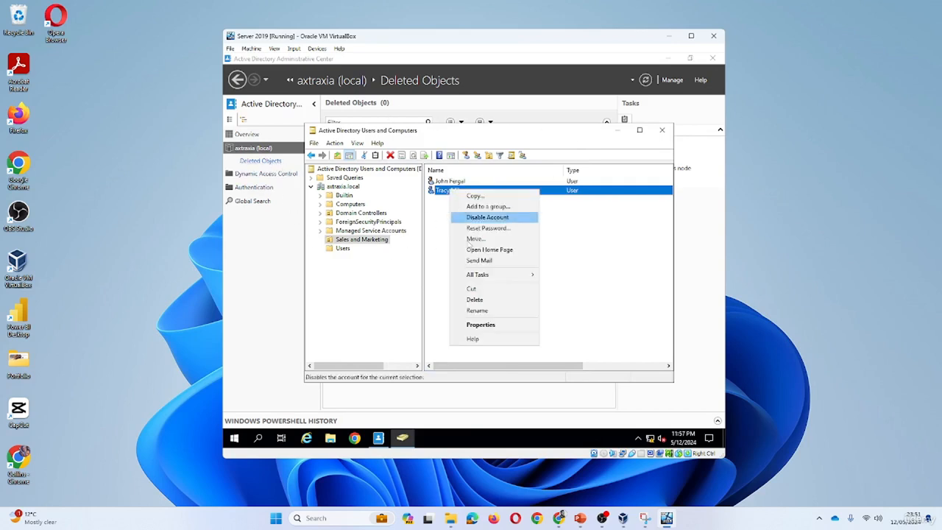
left_click(475, 300)
left_click(508, 282)
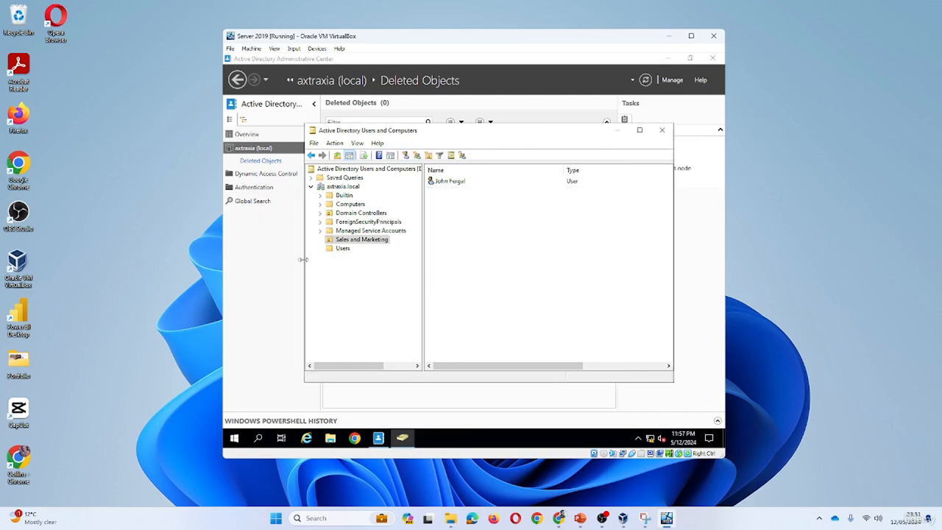
left_click(617, 130)
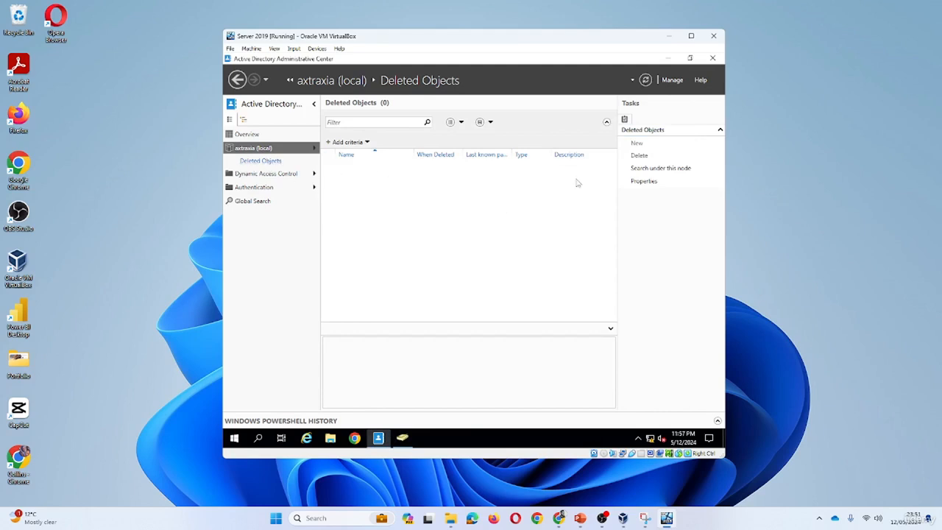
left_click(645, 80)
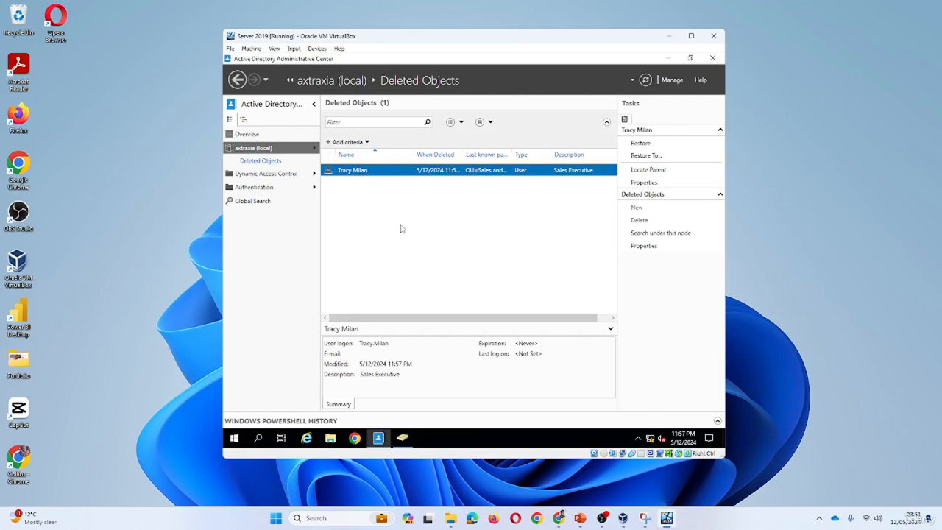
Restore the deleted Sales Executive user to its original location and refresh Sales and Marketing in Active Directory Users and Computers
right_click(358, 171)
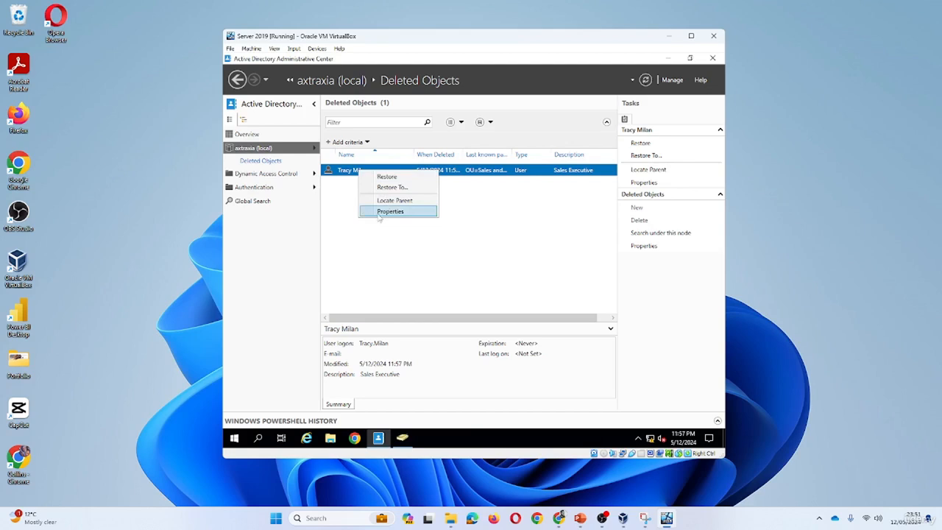
left_click(404, 178)
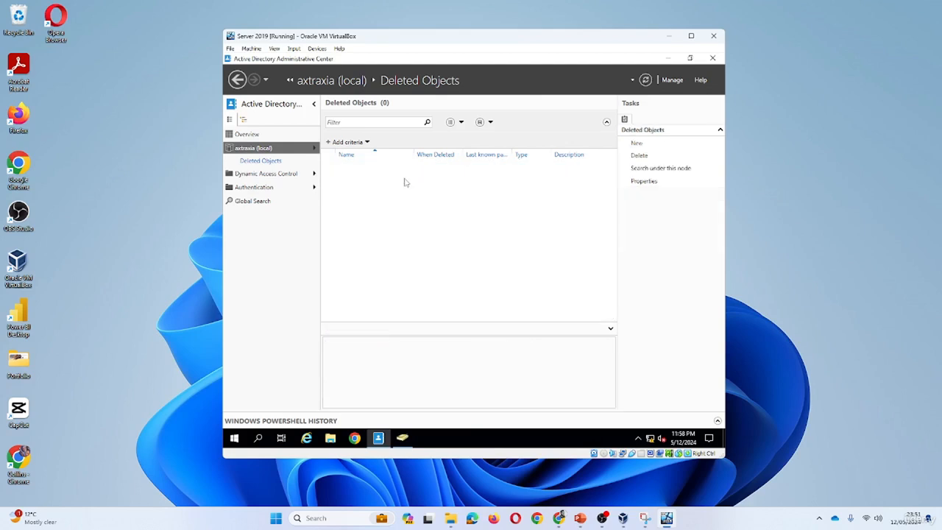
left_click(400, 440)
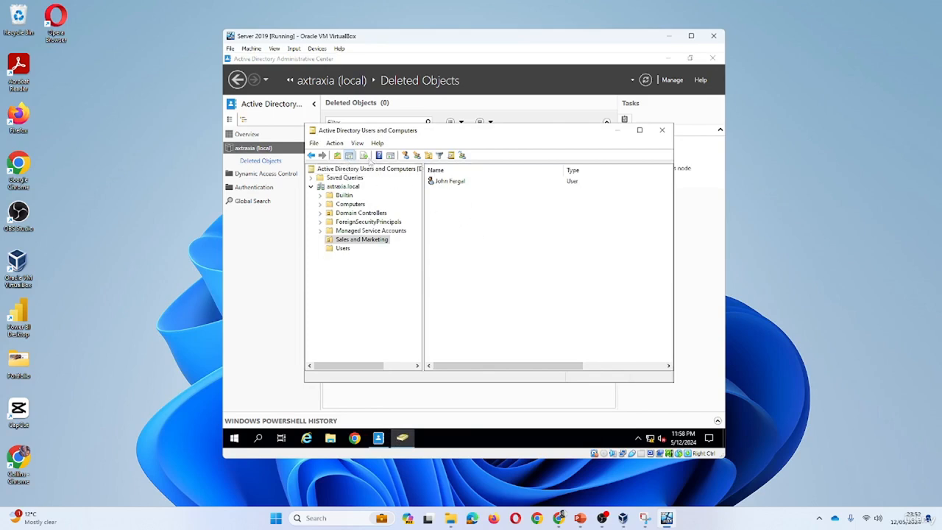
right_click(487, 221)
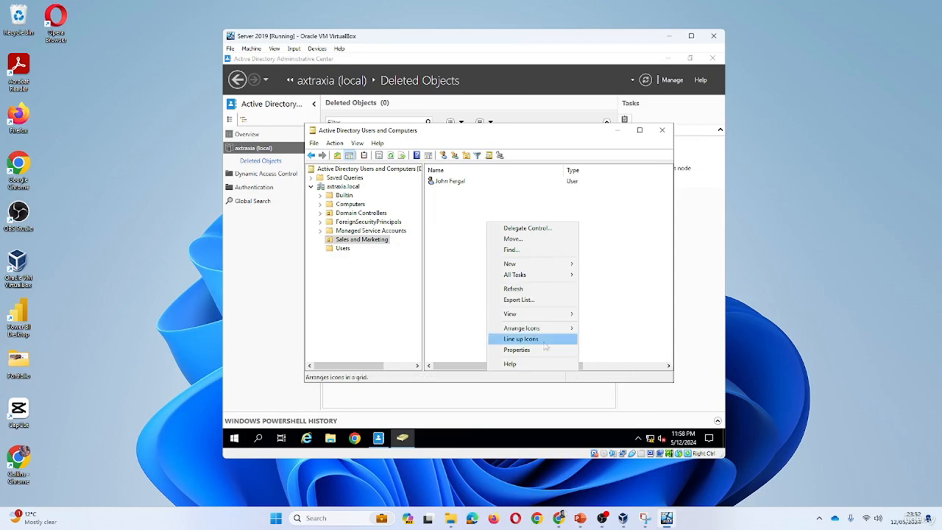
left_click(528, 290)
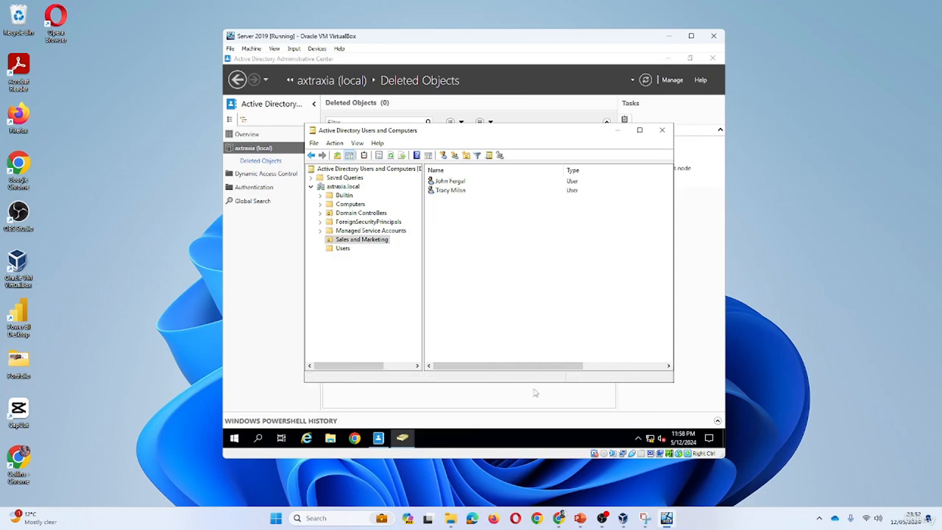
left_click_drag(551, 371, 497, 368)
Copy the restored user in Sales and Marketing, entering another user's first name, last name and logon name
right_click(460, 192)
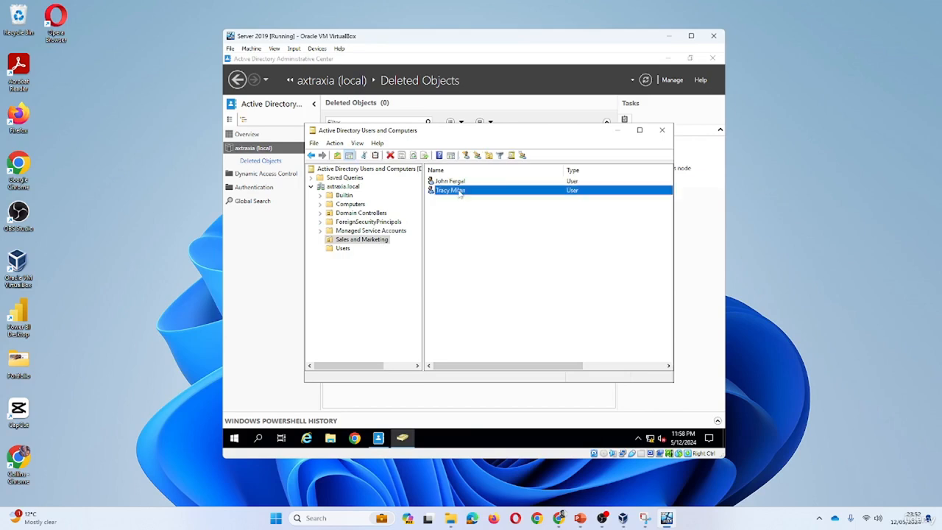
left_click(484, 196)
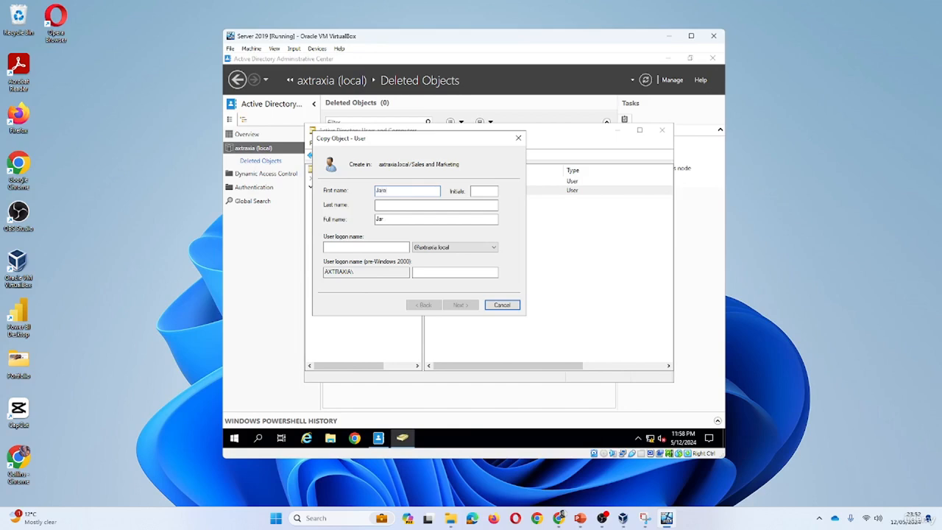
type("Jared")
key("Tab")
left_click(376, 247)
type("Jare")
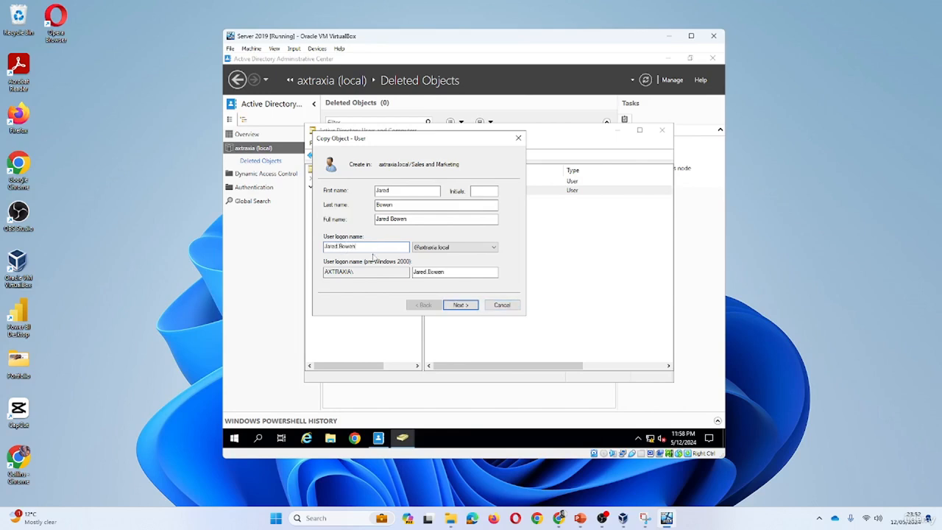
left_click(451, 306)
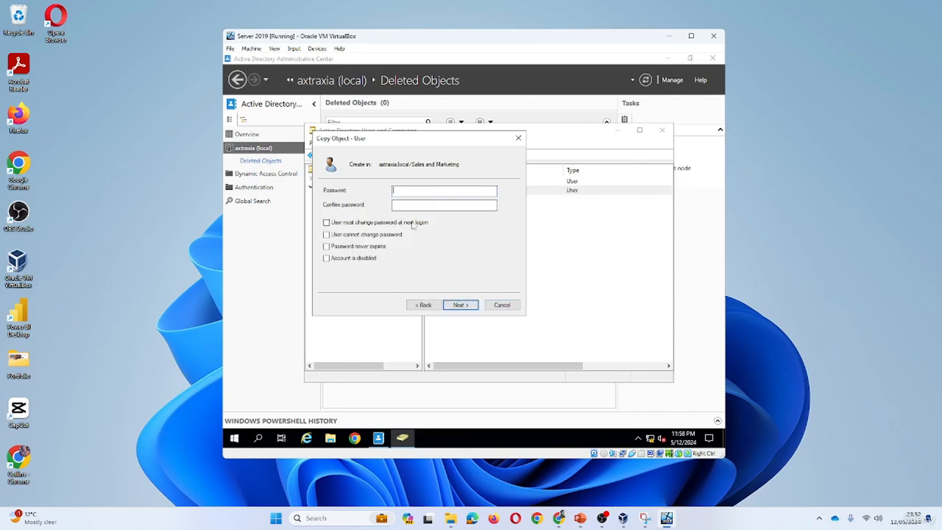
Enter and confirm the account password for the second copied user and finish creating the account
type("Pd")
key("Tab")
left_click(461, 305)
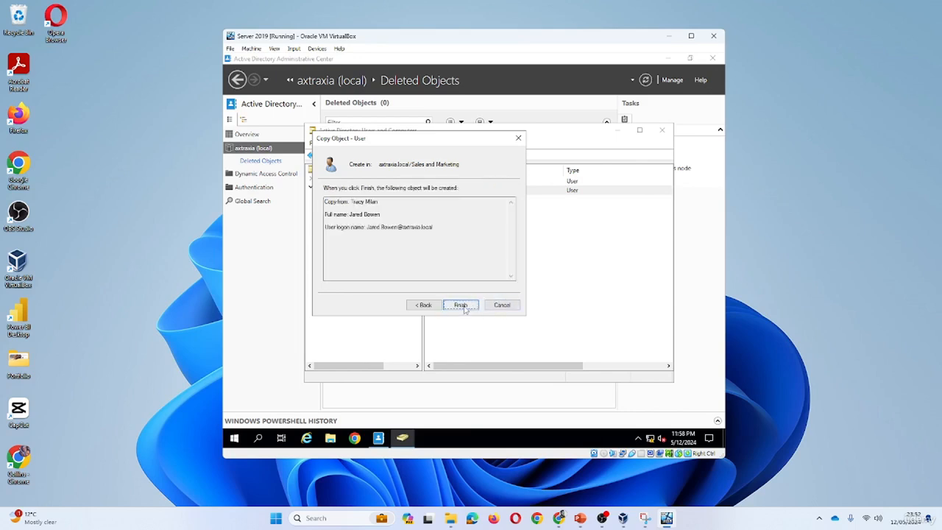
left_click(460, 305)
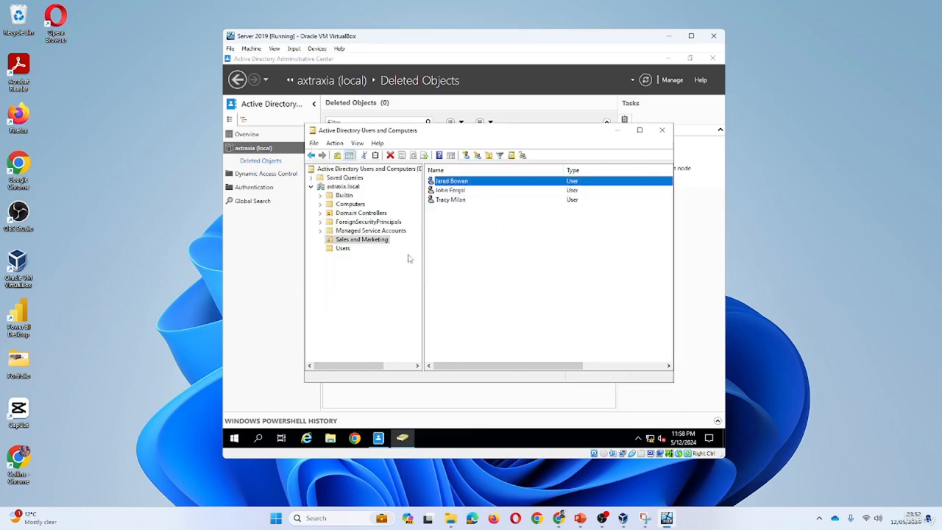
Create an organizational unit named Developers under axtraxia.local, keeping protection from accidental deletion on
right_click(352, 188)
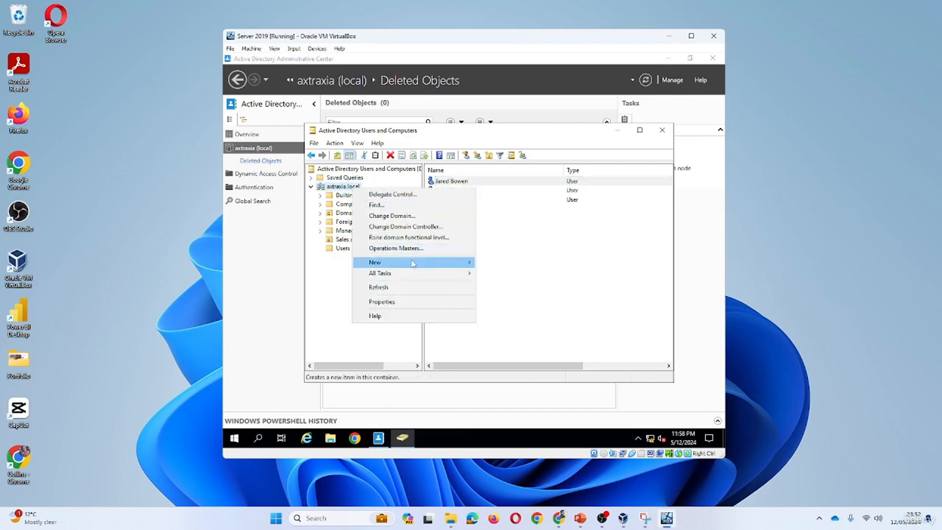
mouse_move(422, 264)
left_click(515, 339)
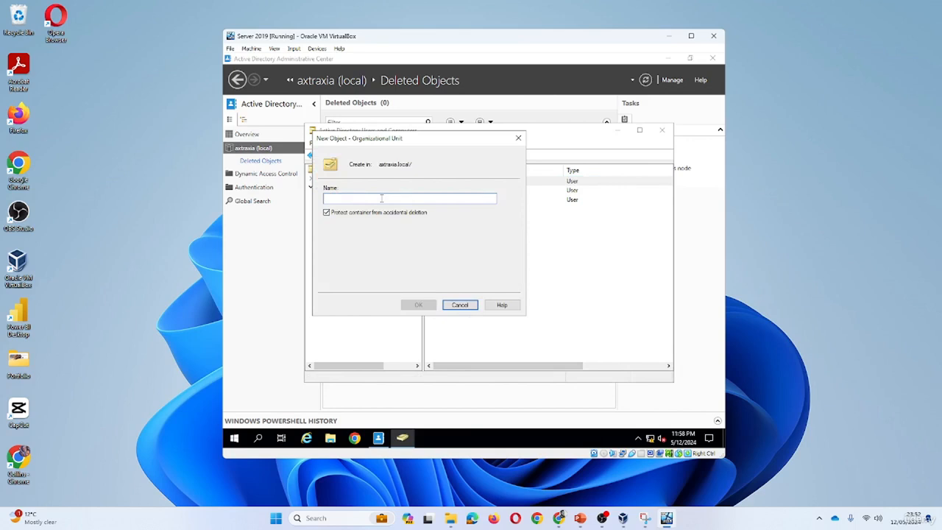
type("S")
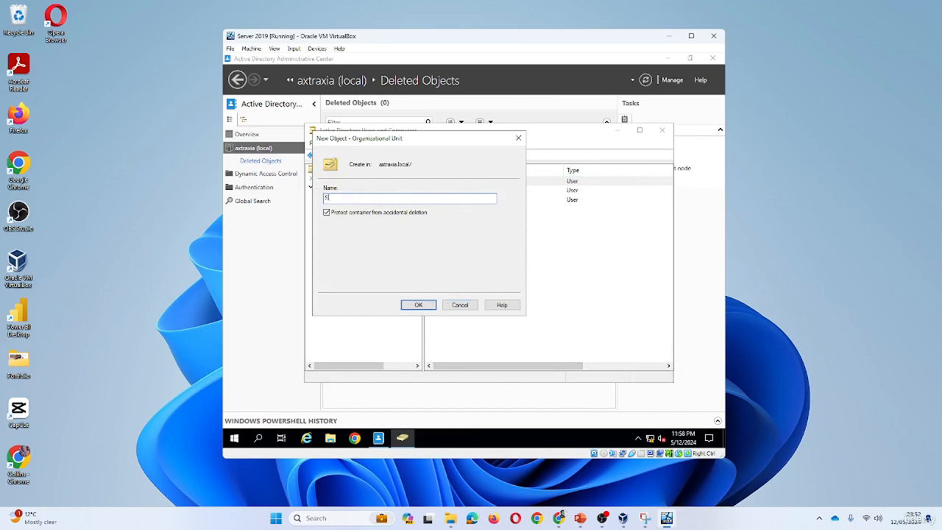
type("of")
key("BackSpace")
key("BackSpace")
key("BackSpace")
type("S")
key("BackSpace")
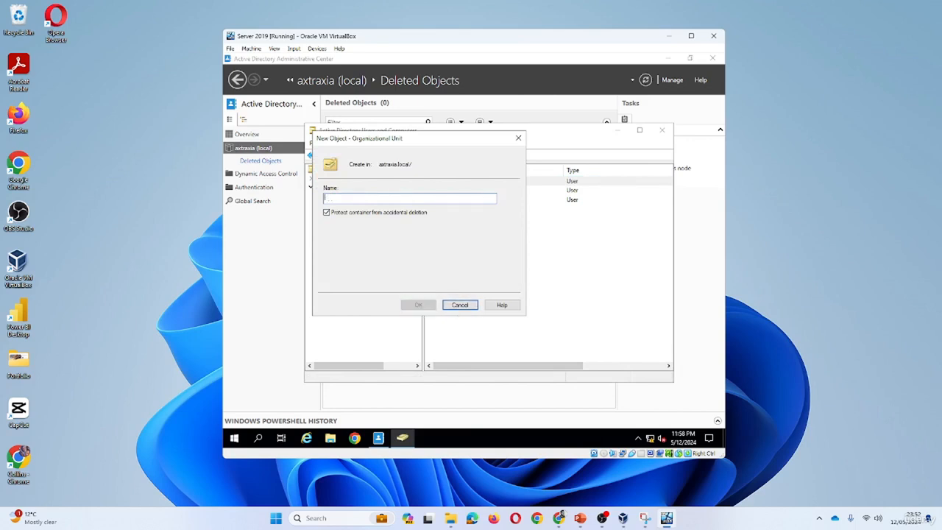
type("Developers")
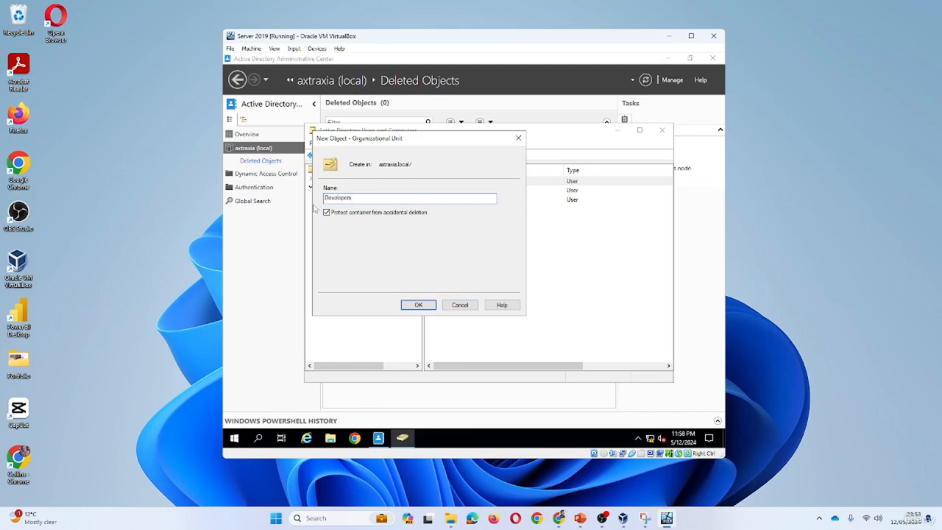
left_click(425, 307)
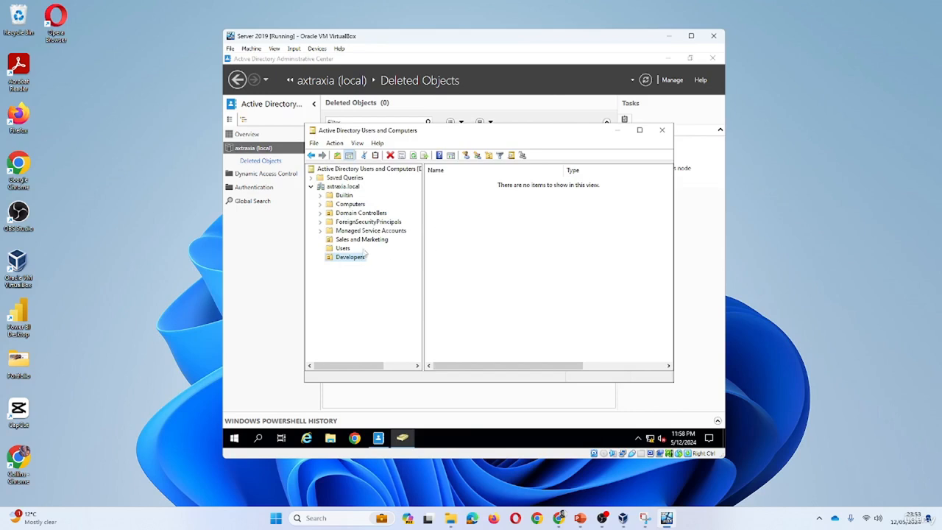
Move the newest user from Sales and Marketing to Developers, suppressing further move warnings, and open the Developers organizational unit
left_click(359, 240)
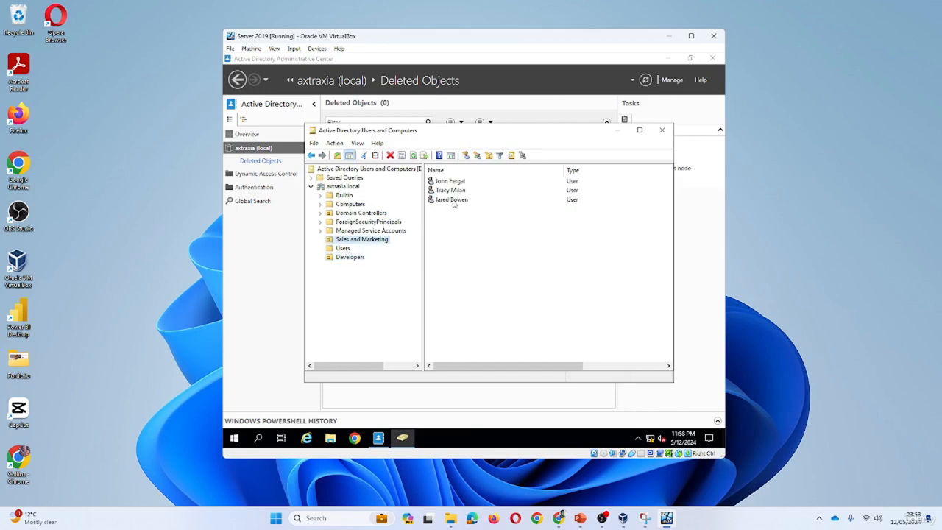
left_click_drag(453, 204, 358, 258)
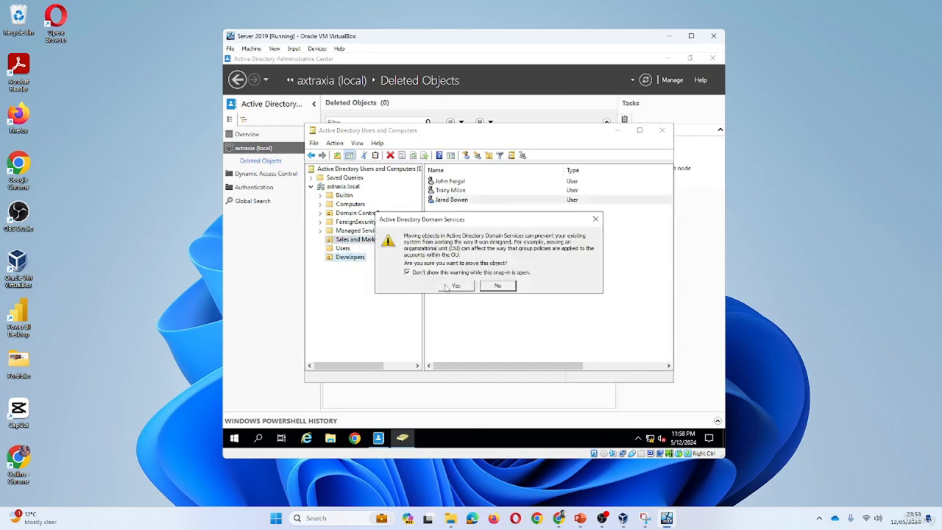
left_click(447, 287)
left_click(357, 259)
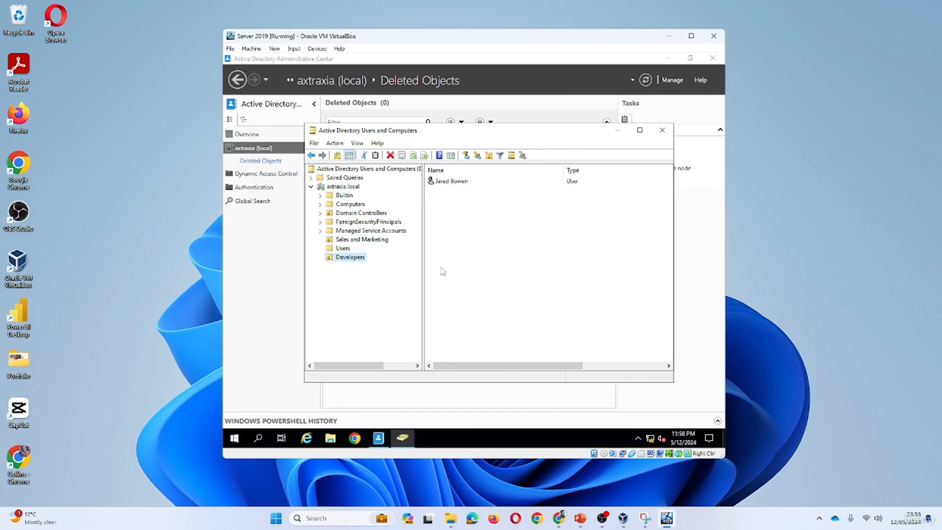
Set both the description and the job title of the user in Developers to Software Engineer
double_click(450, 181)
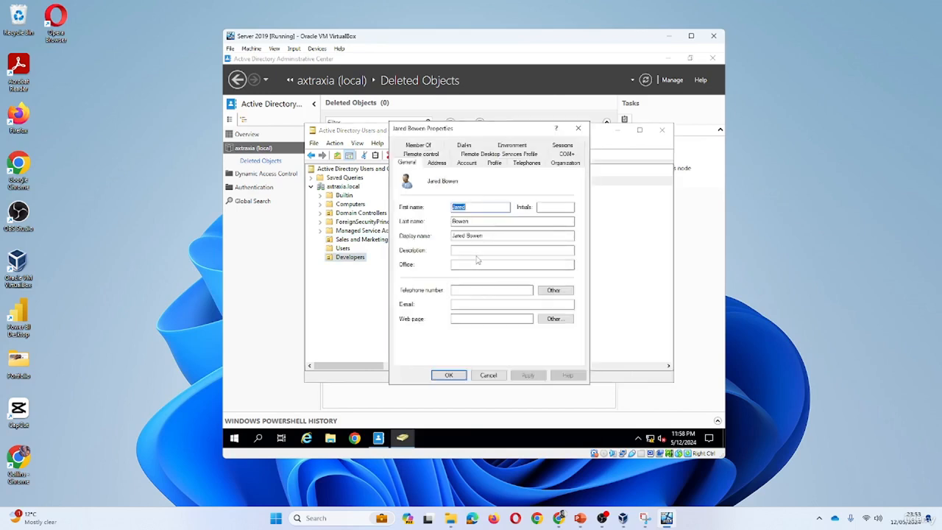
left_click(480, 251)
type("Software Engineer")
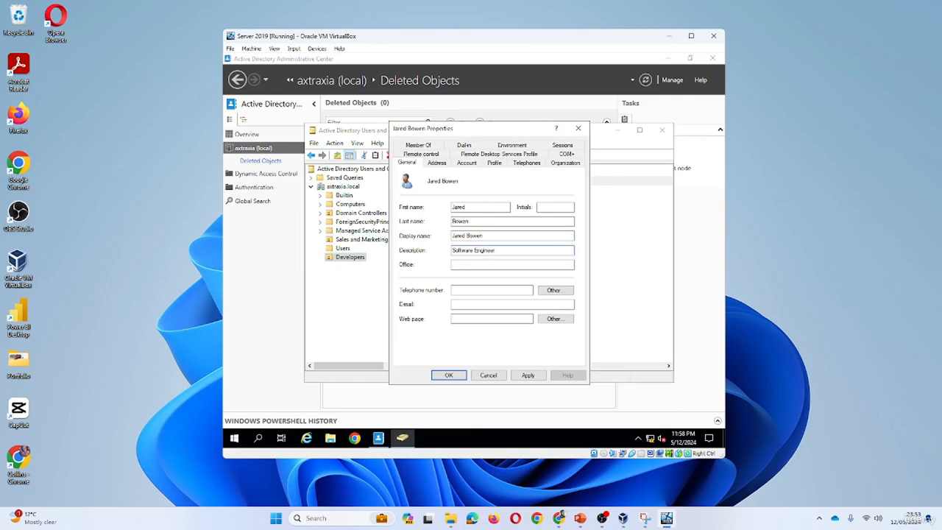
key("ctrl+a")
key("ctrl+c")
left_click(568, 163)
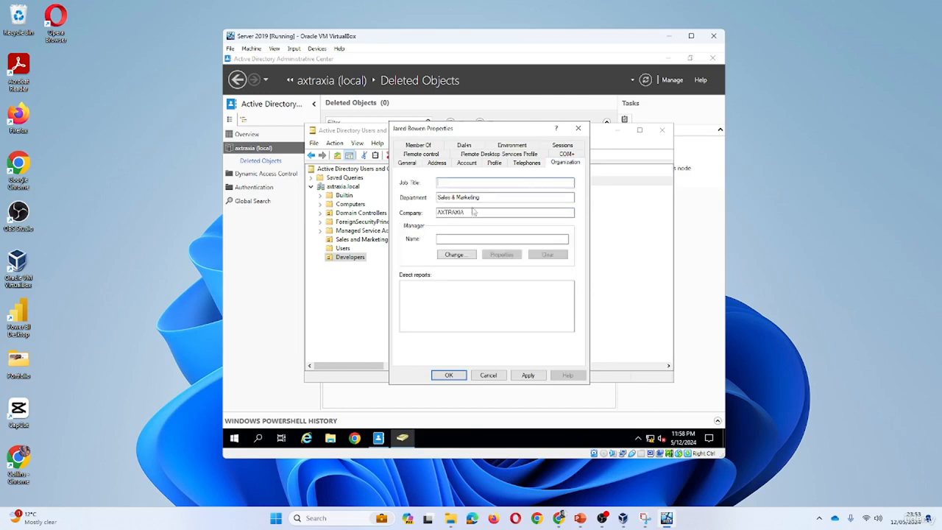
key("ctrl+v")
left_click(528, 375)
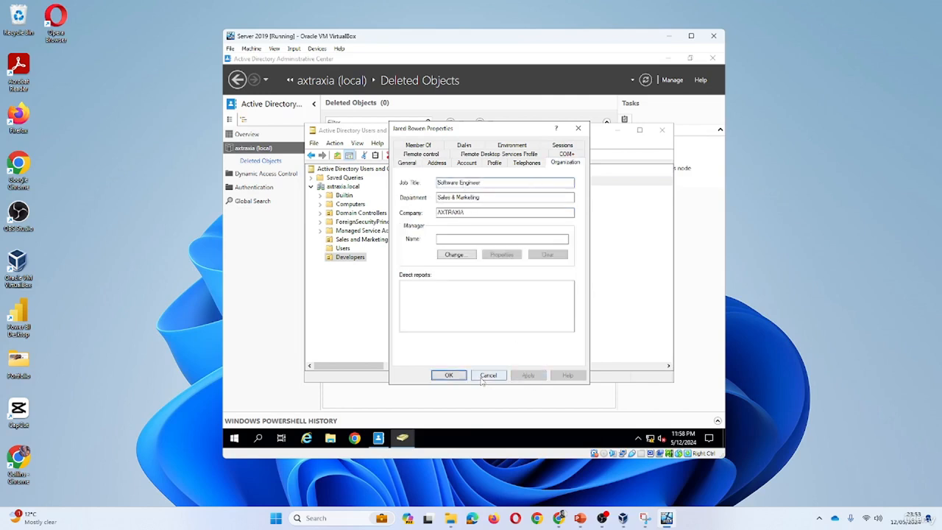
left_click(448, 375)
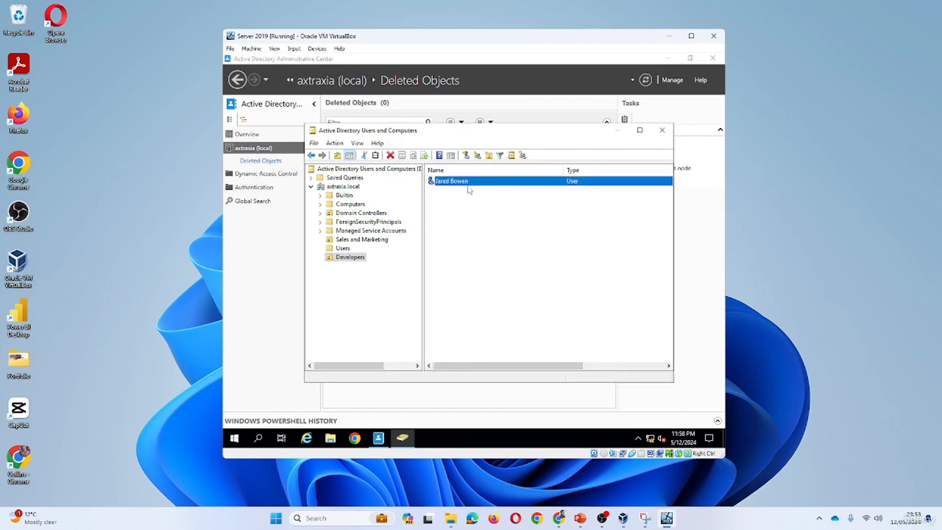
Set the department in the organization details of the user in Developers to Dev and save the properties
double_click(467, 183)
left_click(563, 163)
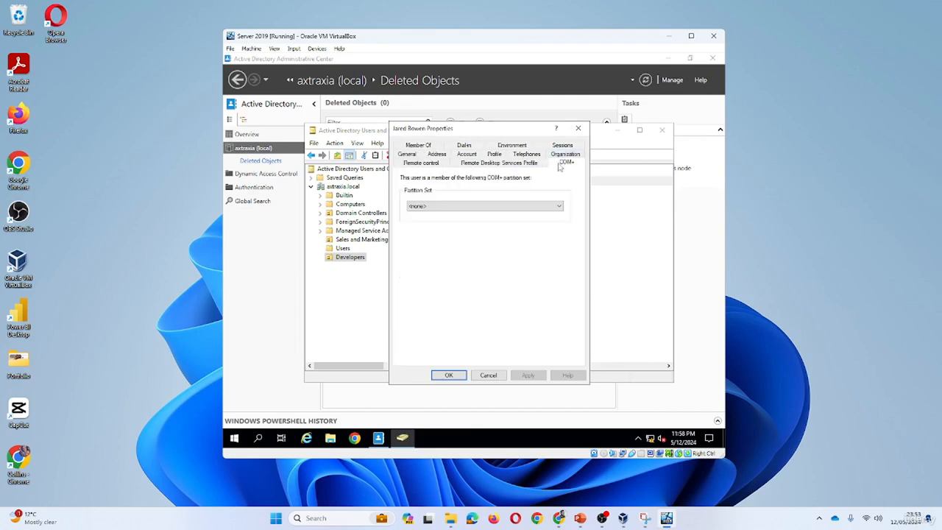
left_click(563, 154)
left_click(480, 212)
type("AXTRAXIA")
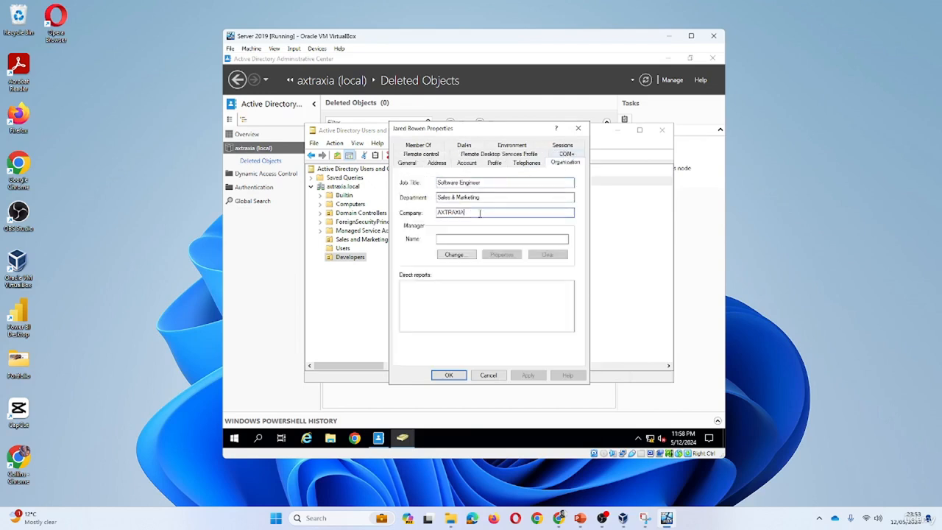
left_click_drag(466, 212, 408, 224)
left_click_drag(504, 193, 410, 204)
type("I")
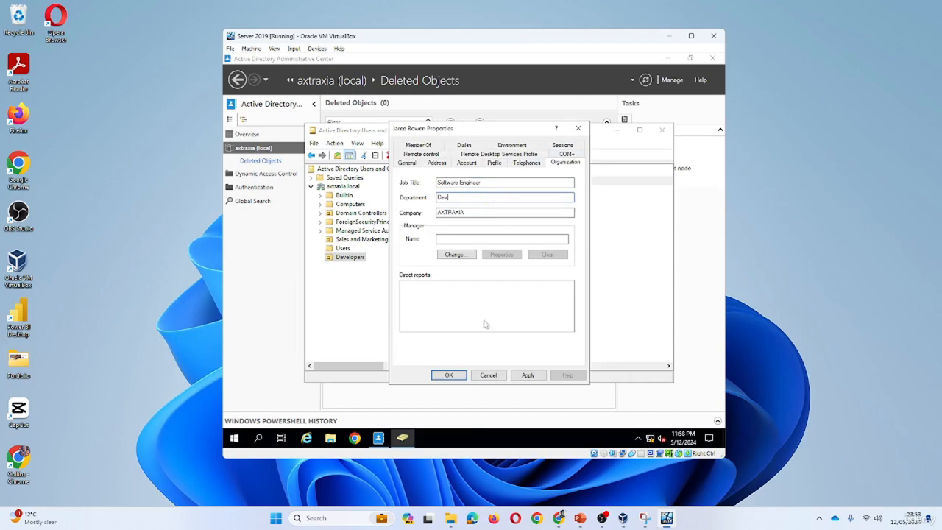
left_click(528, 375)
left_click(449, 375)
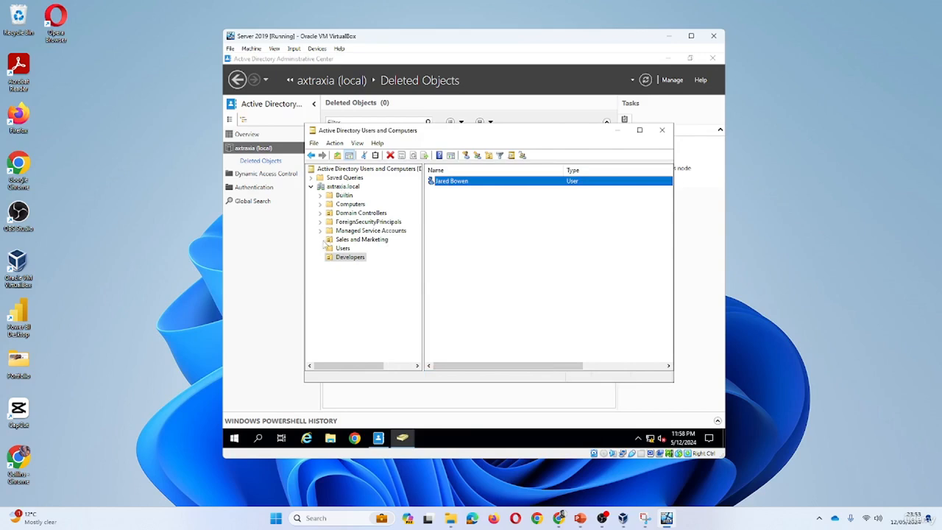
Try to delete the protected Developers organizational unit
left_click(320, 235)
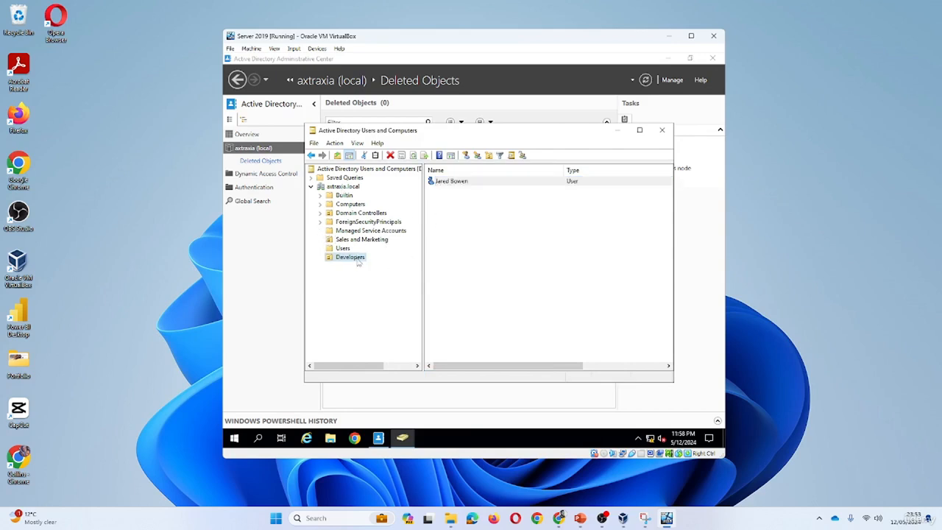
right_click(354, 259)
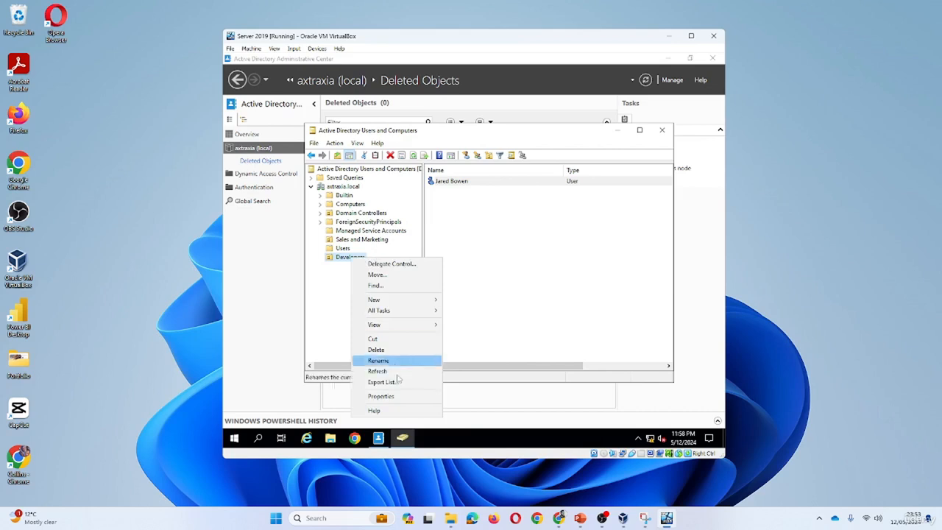
left_click(376, 349)
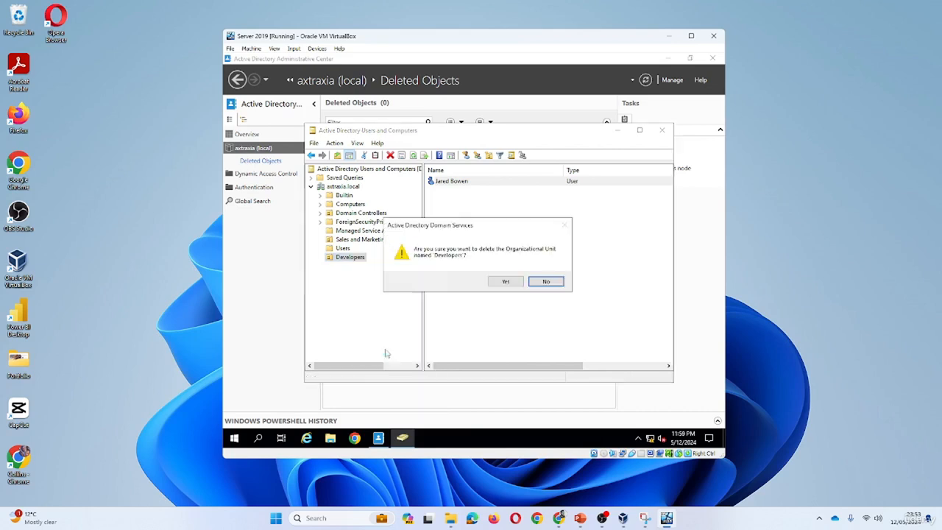
left_click(508, 280)
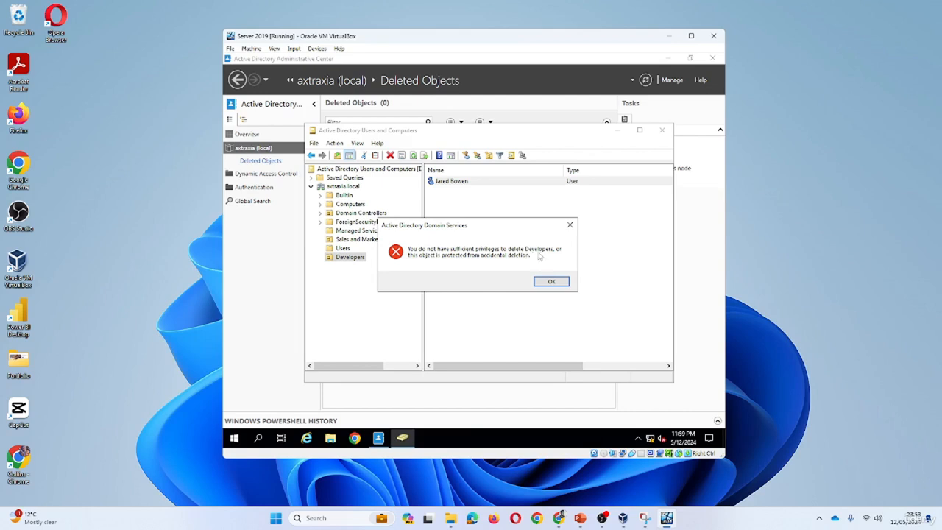
left_click(549, 282)
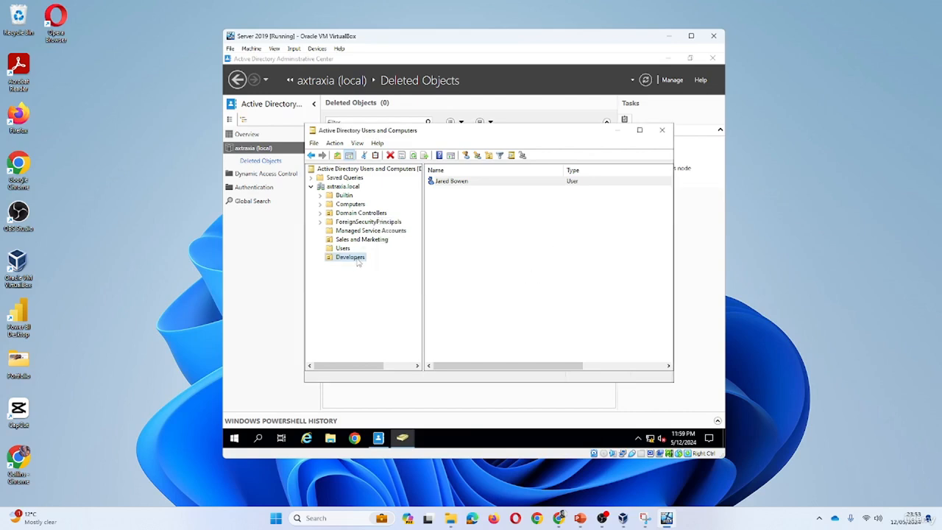
Create an organizational unit named Test Delete OU inside Developers, with protection from accidental deletion turned off
right_click(358, 263)
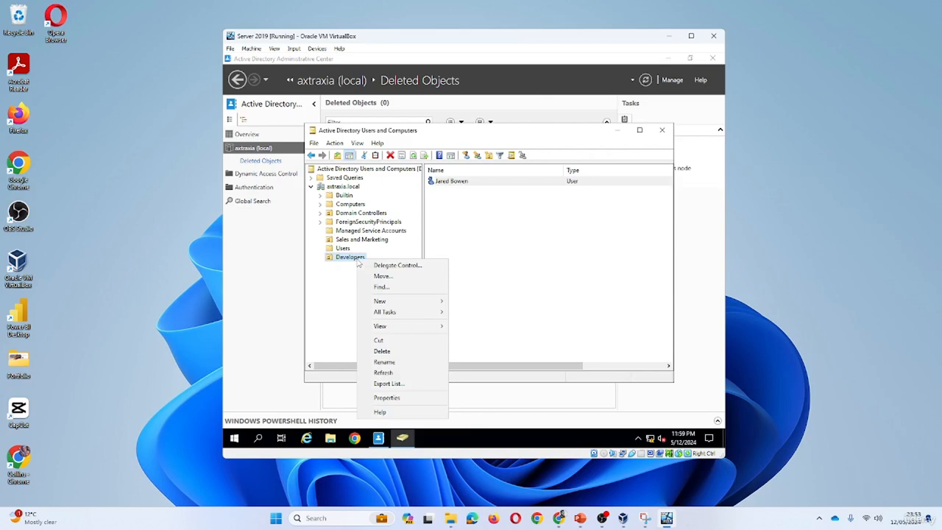
left_click(346, 273)
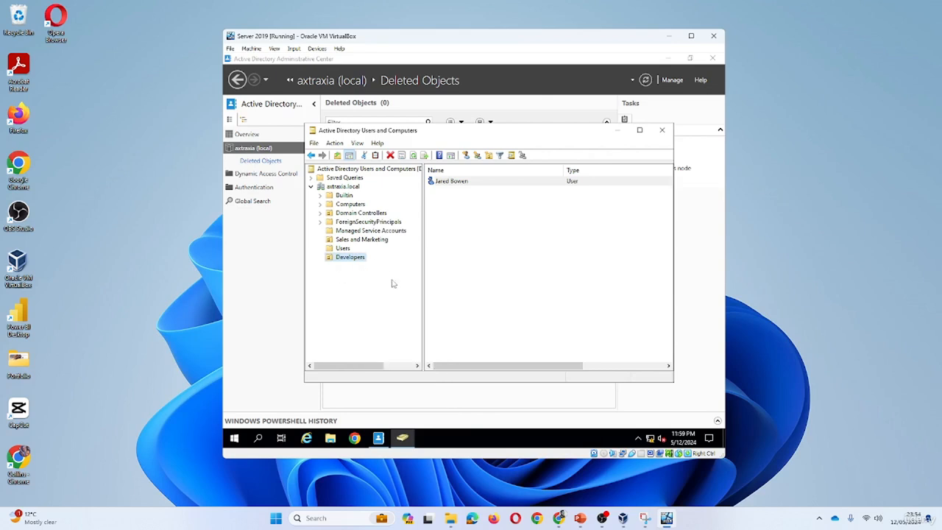
right_click(360, 262)
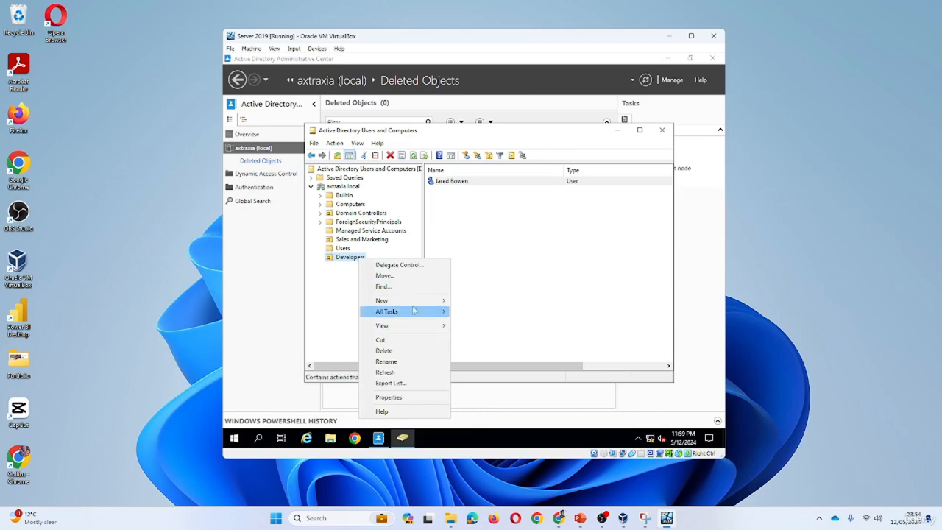
mouse_move(421, 306)
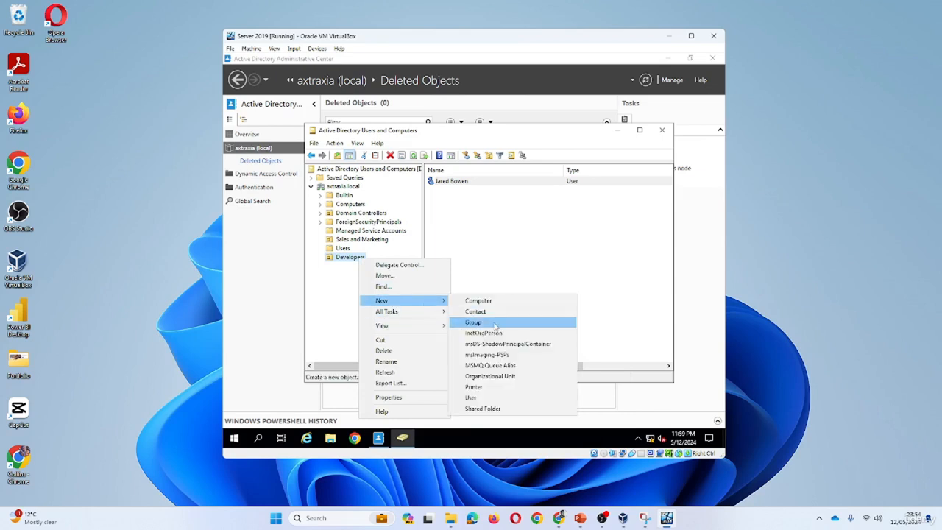
left_click(505, 377)
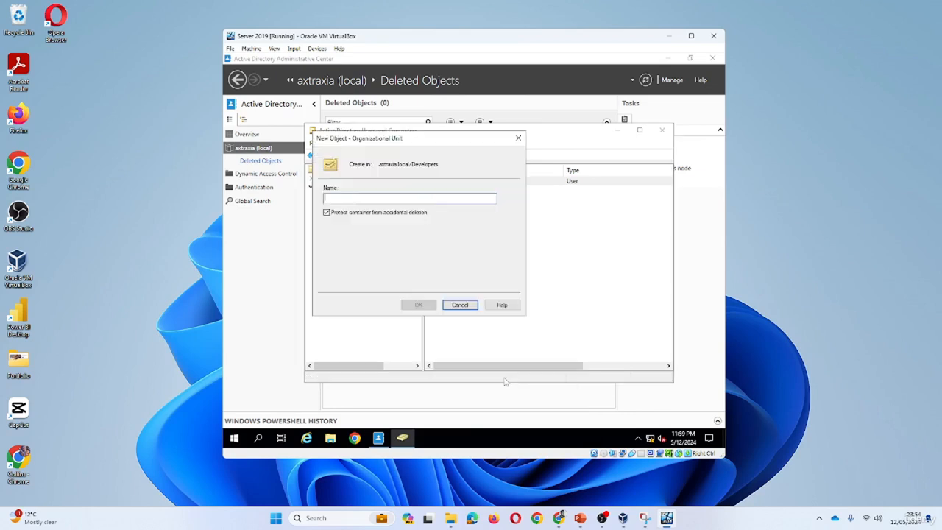
left_click(327, 213)
left_click(357, 199)
type("Test Delete OU")
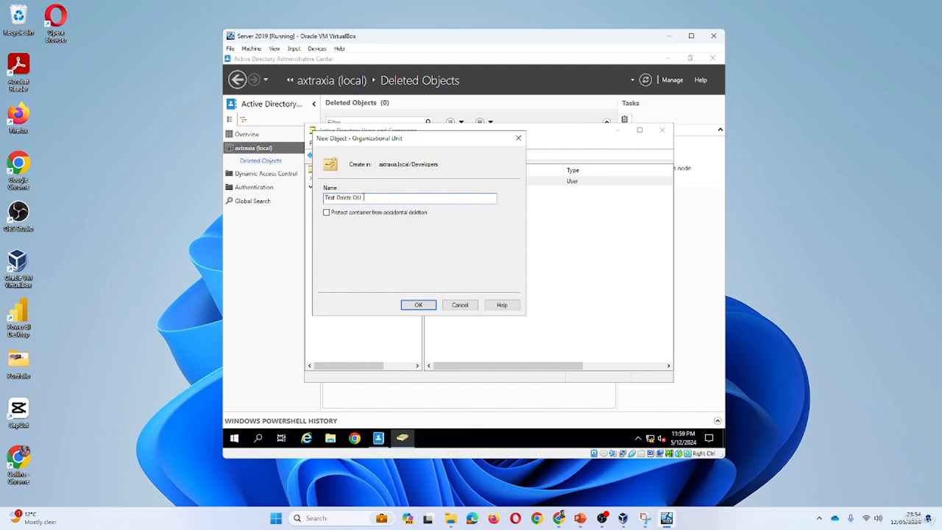
left_click(419, 305)
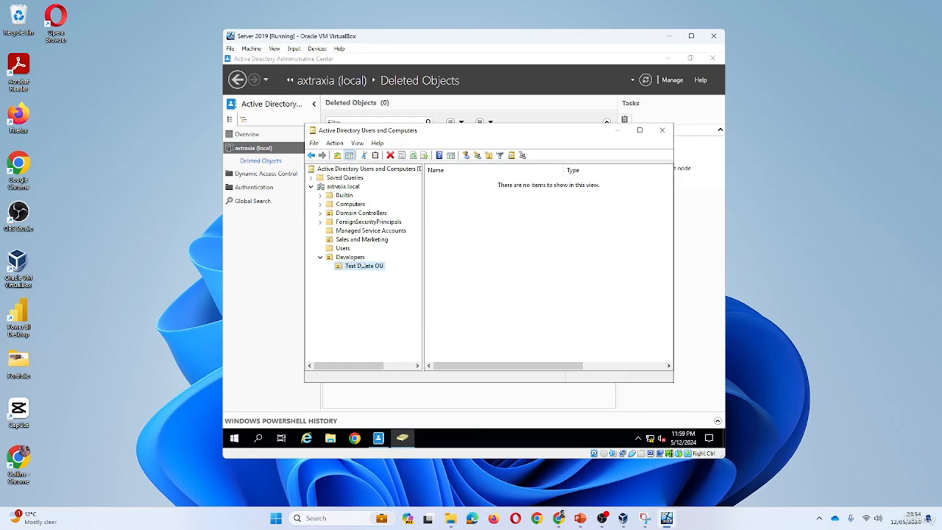
Move the user from Developers into Test Delete OU and open that unit
left_click(345, 249)
left_click(356, 257)
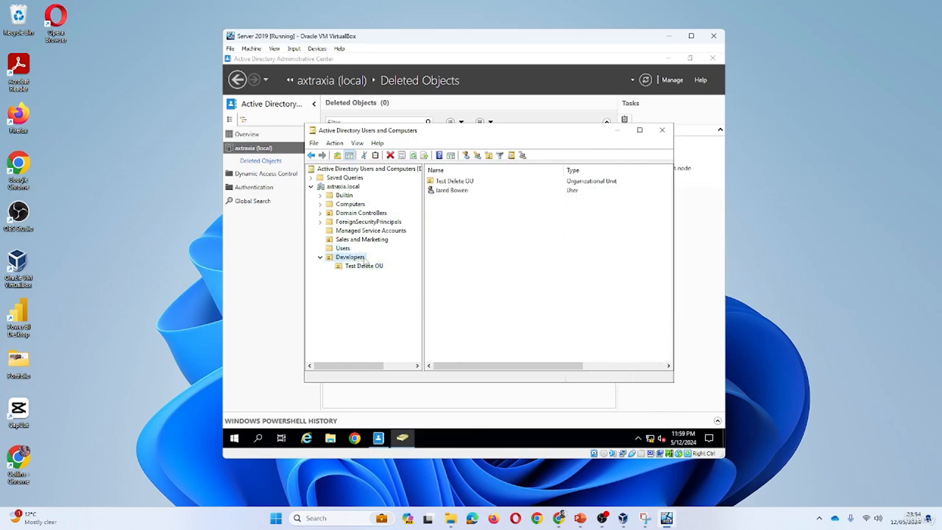
left_click_drag(450, 193, 457, 184)
left_click(374, 267)
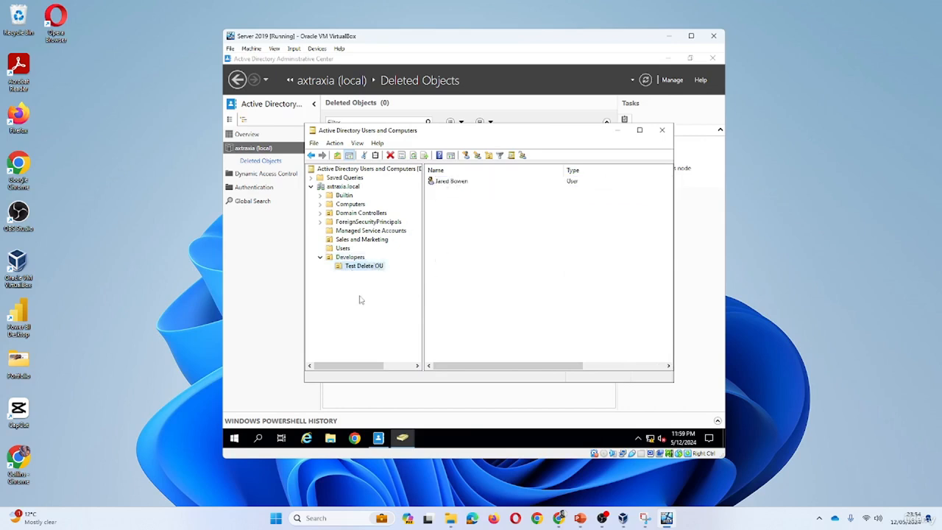
Delete Test Delete OU together with the user it contains, without using the Delete Subtree server control
right_click(368, 268)
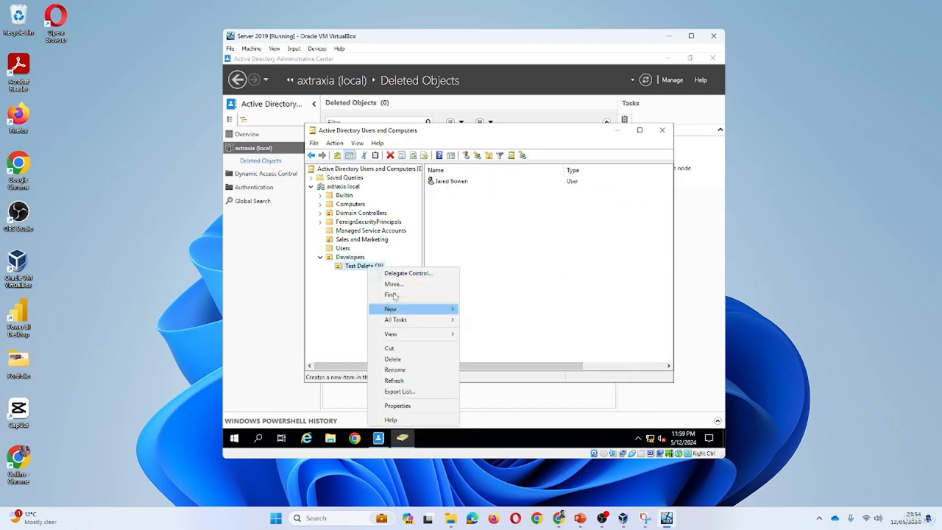
left_click(407, 360)
left_click(502, 282)
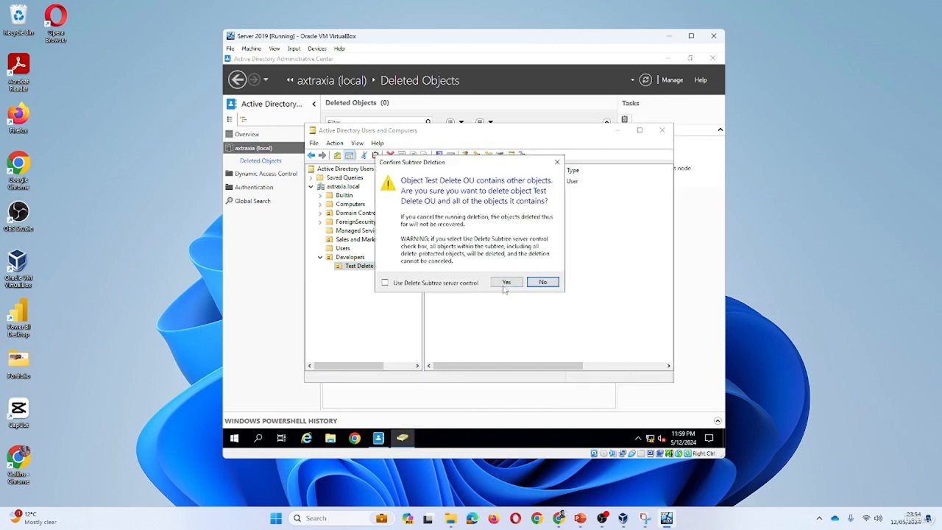
left_click(507, 283)
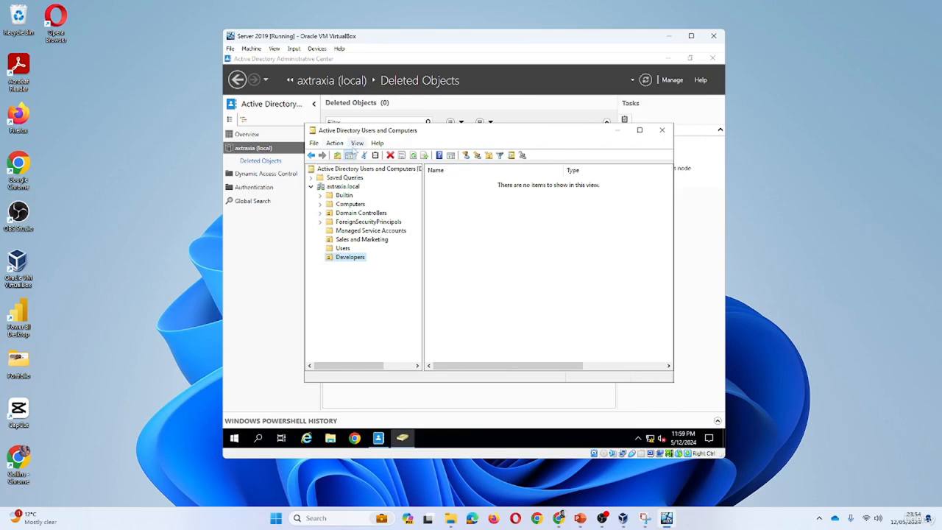
Turn on Advanced Features and open the LostAndFound container of axtraxia.local
left_click(357, 143)
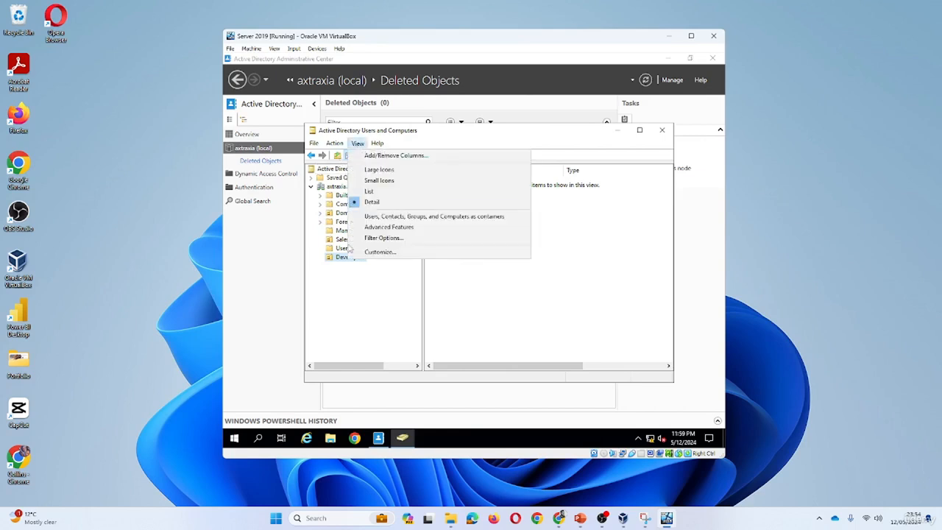
left_click(388, 227)
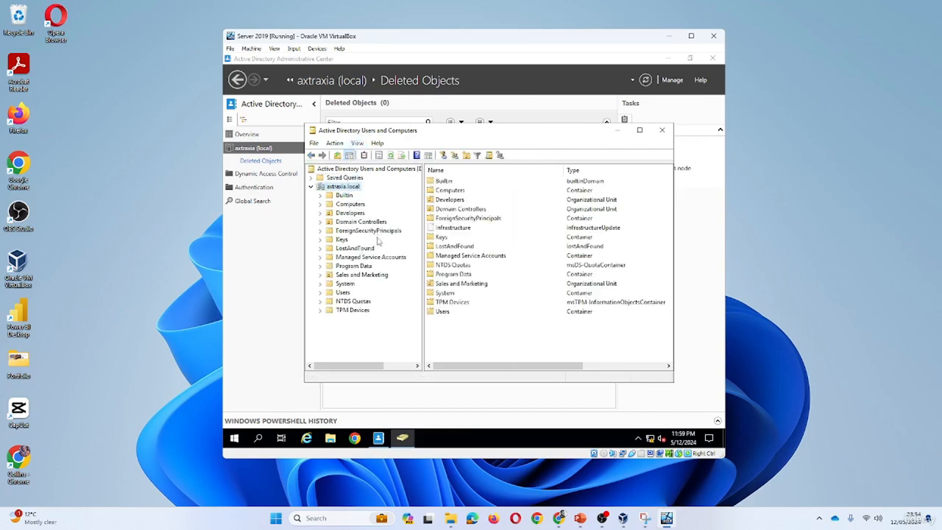
left_click(355, 249)
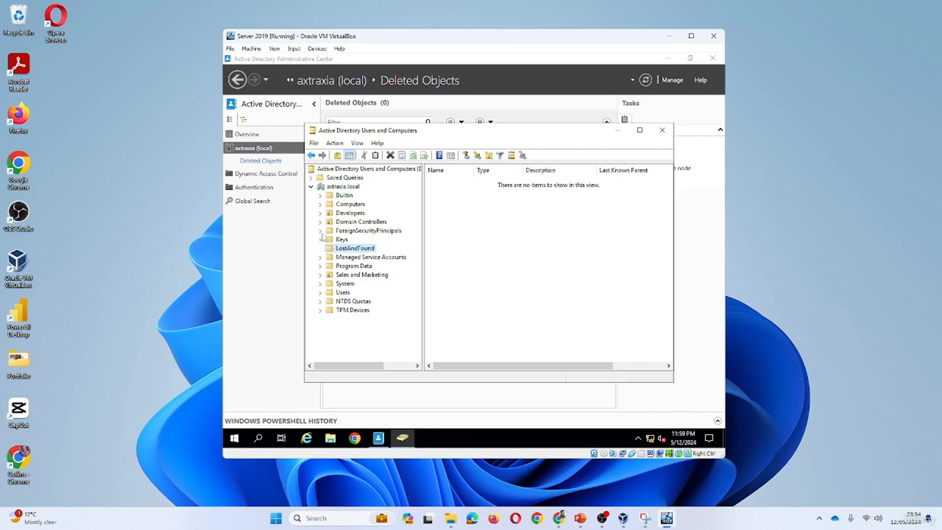
Refresh axtraxia.local and look through its containers, including LostAndFound, System, Program Data and Developers, for the deleted objects
left_click(369, 231)
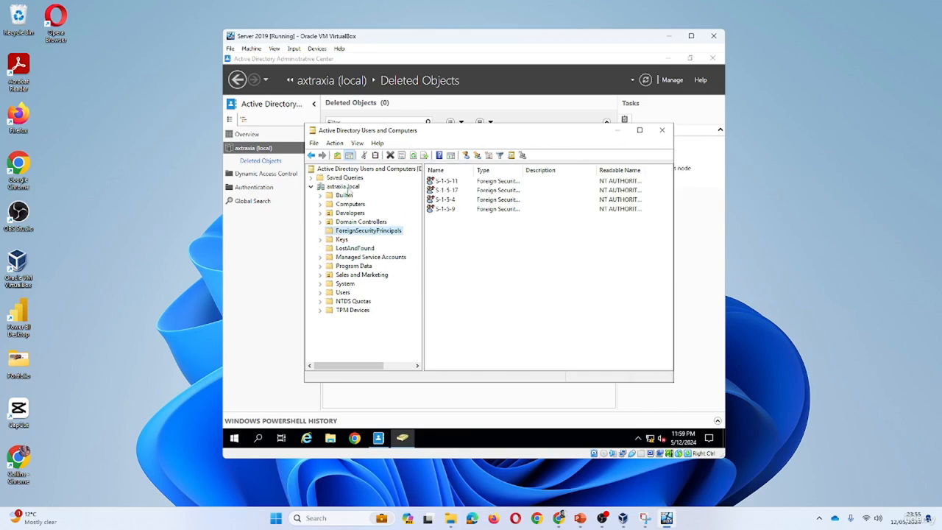
left_click(346, 188)
right_click(472, 336)
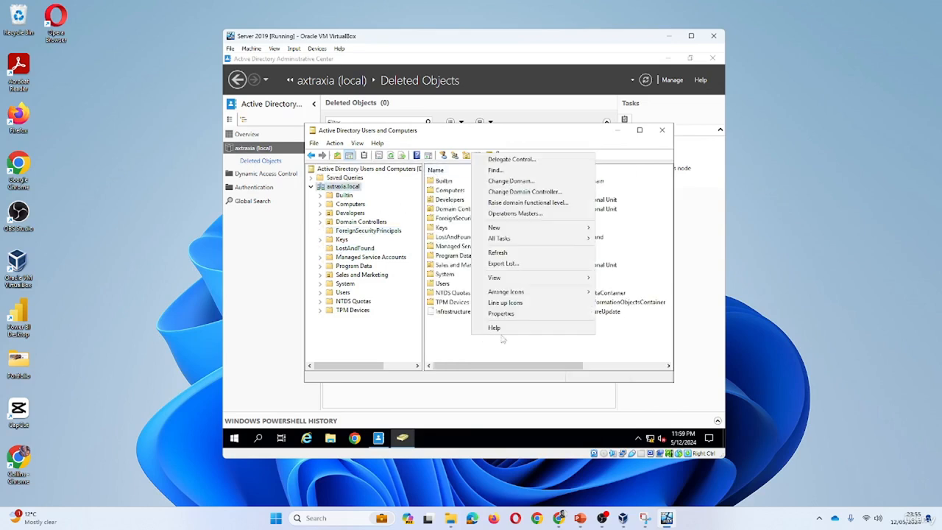
left_click(519, 253)
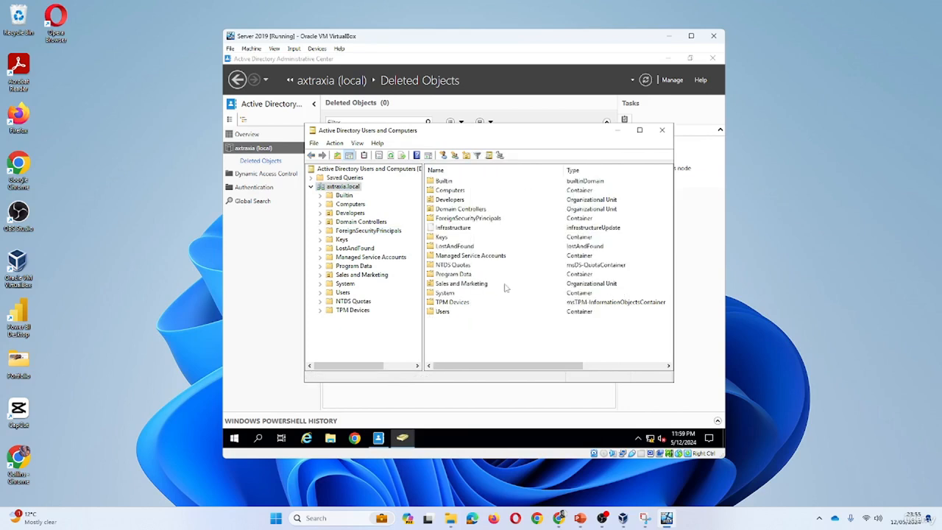
left_click(360, 250)
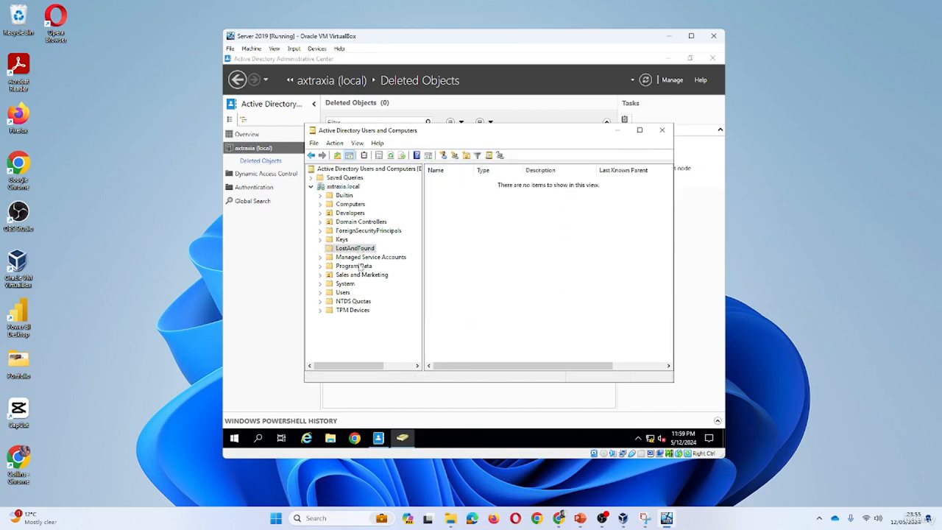
left_click(361, 259)
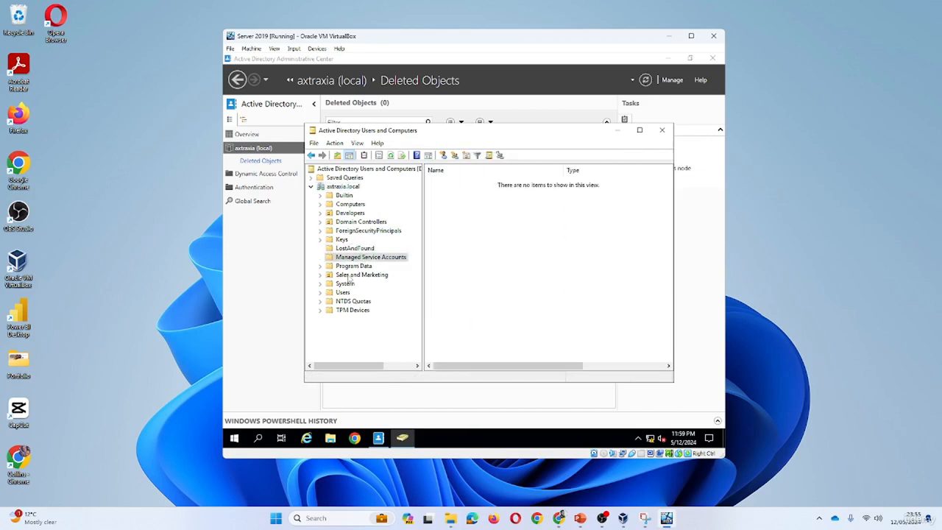
left_click(349, 276)
left_click(321, 284)
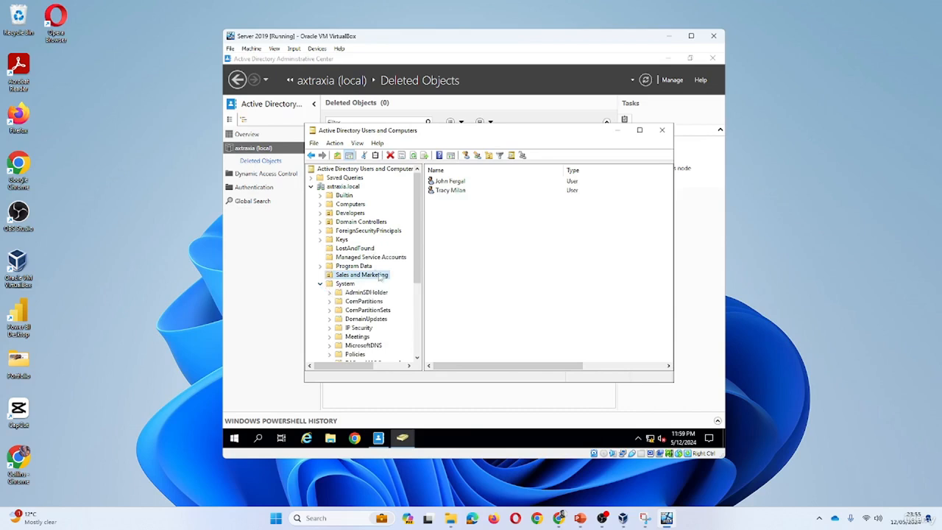
left_click(320, 284)
left_click(320, 266)
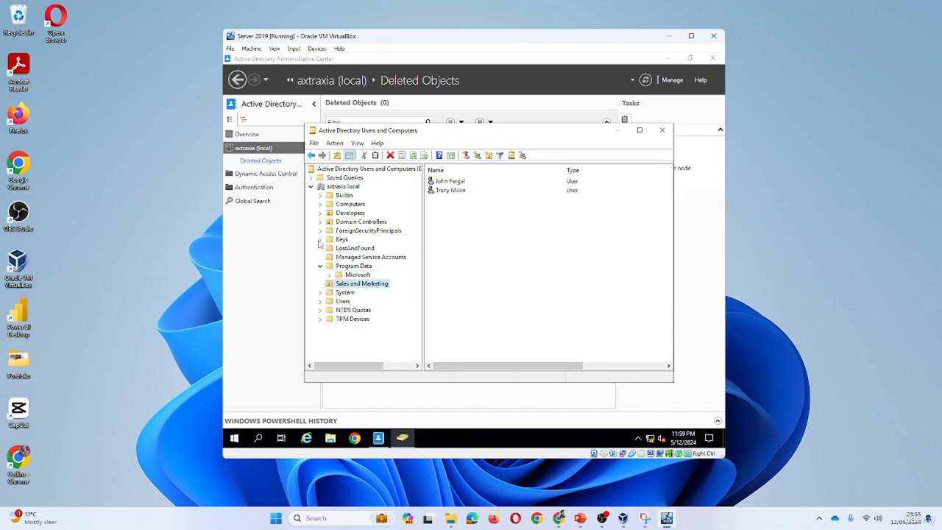
left_click(362, 232)
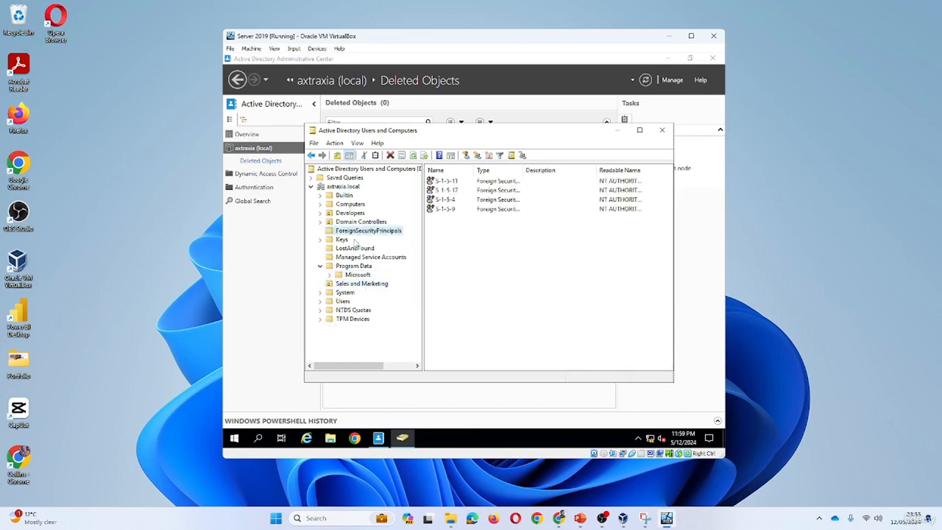
left_click(357, 223)
left_click(357, 214)
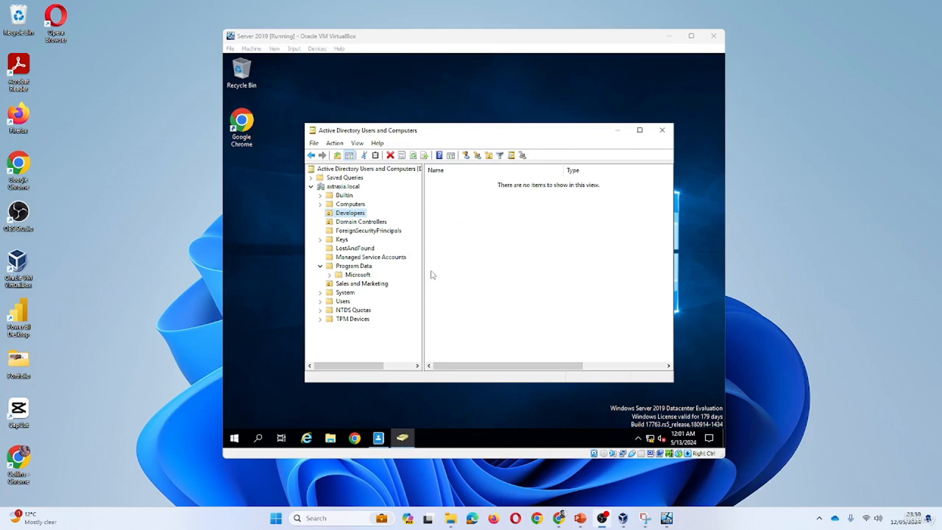
Switch to Active Directory Administrative Center and refresh the Deleted Objects container
left_click(404, 437)
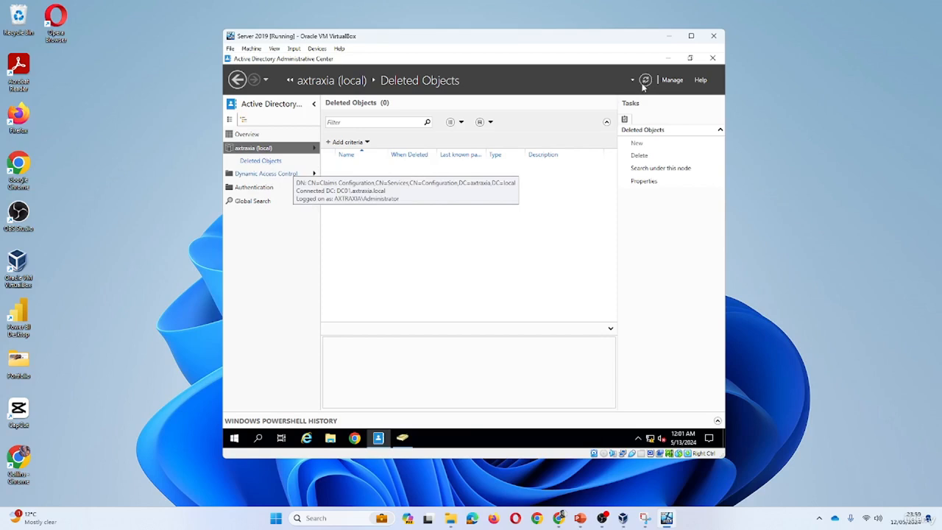
key("F5")
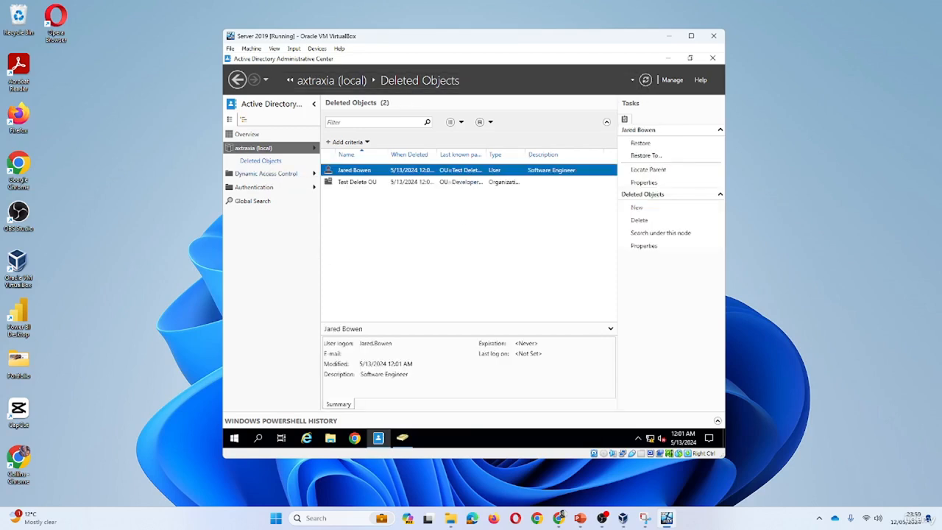
Restore Test Delete OU and the Software Engineer user, and refresh Developers in Active Directory Users and Computers
left_click(358, 184)
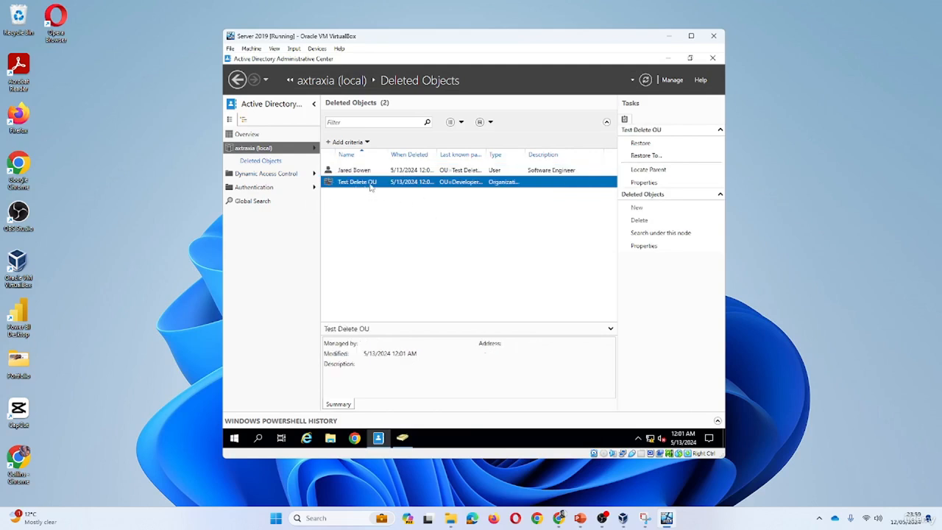
right_click(370, 187)
left_click(396, 190)
right_click(369, 174)
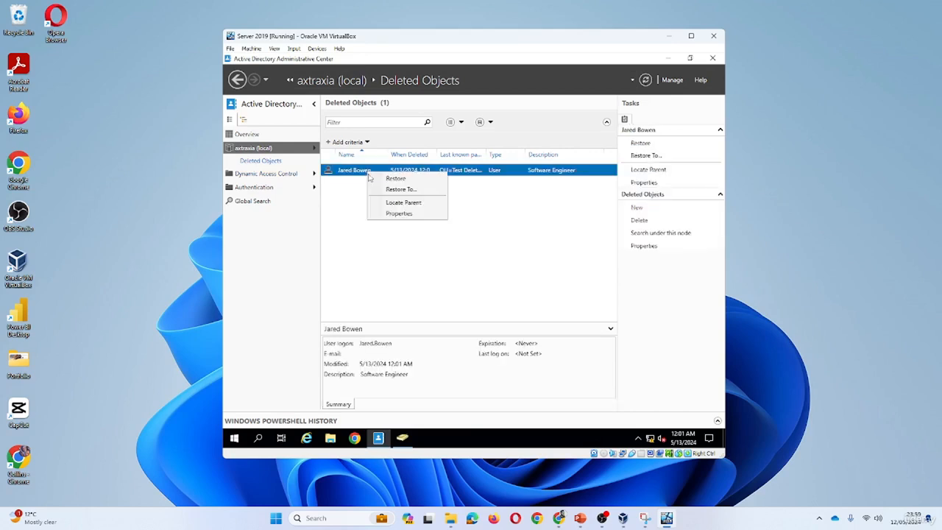
left_click(395, 179)
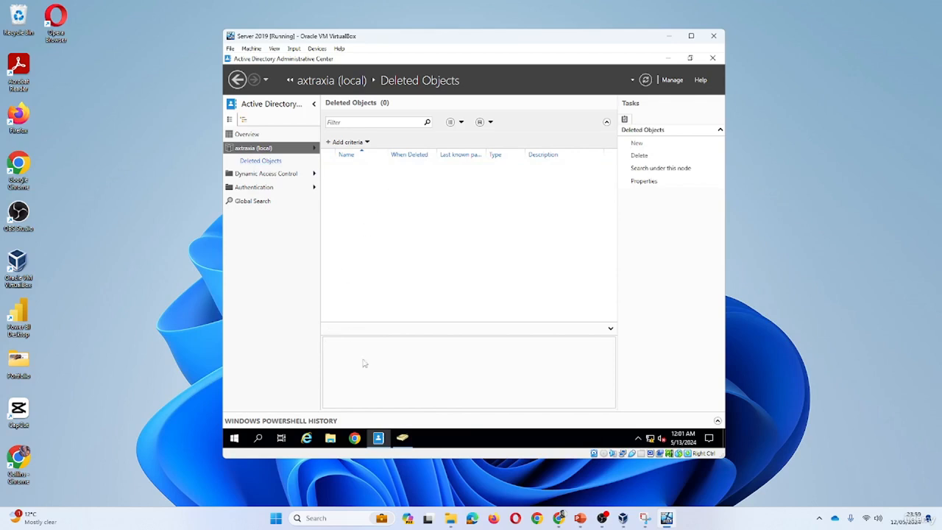
left_click(400, 439)
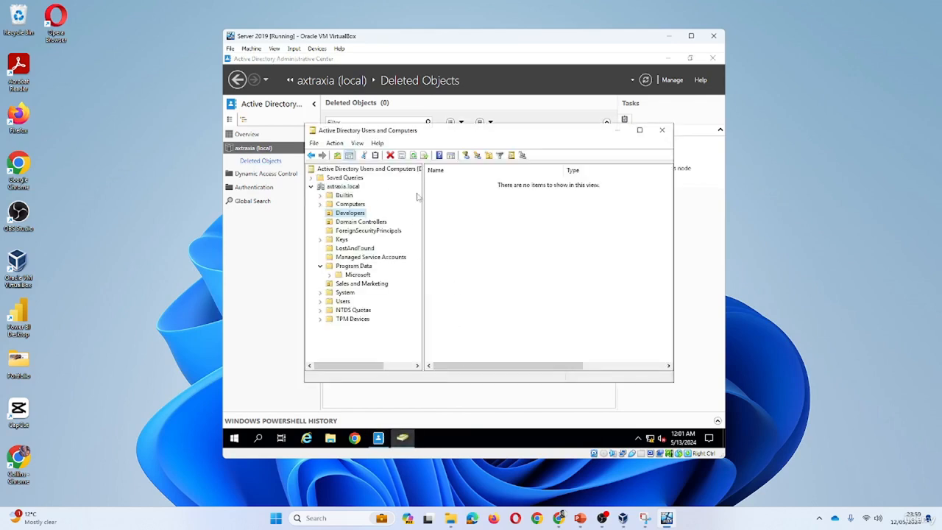
left_click(413, 156)
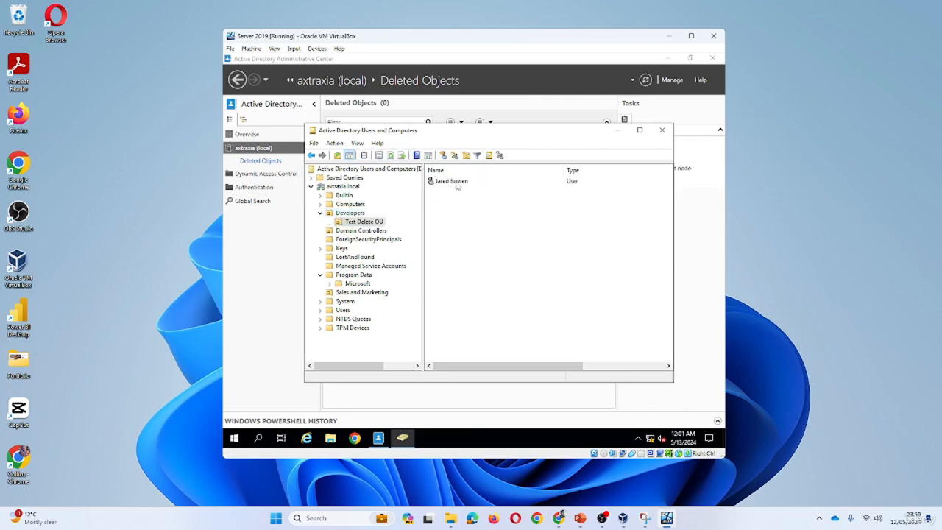
right_click(362, 224)
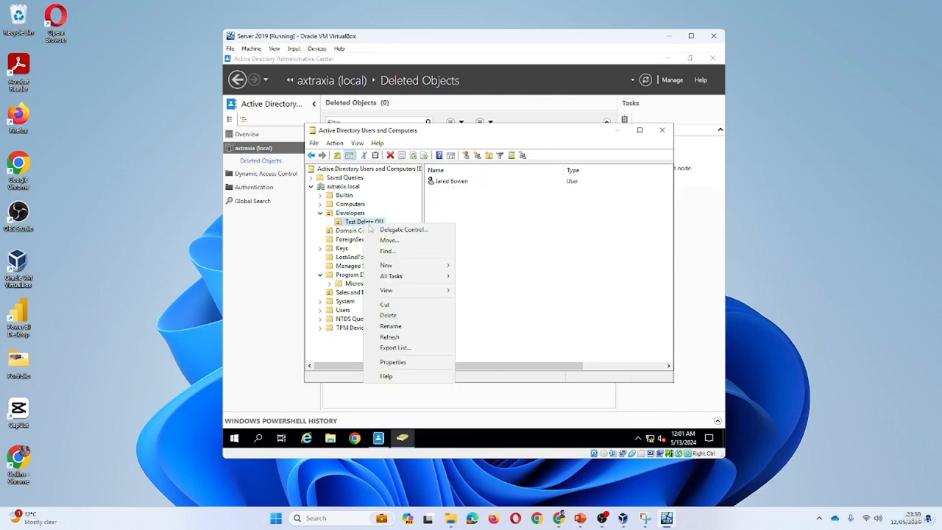
left_click(407, 324)
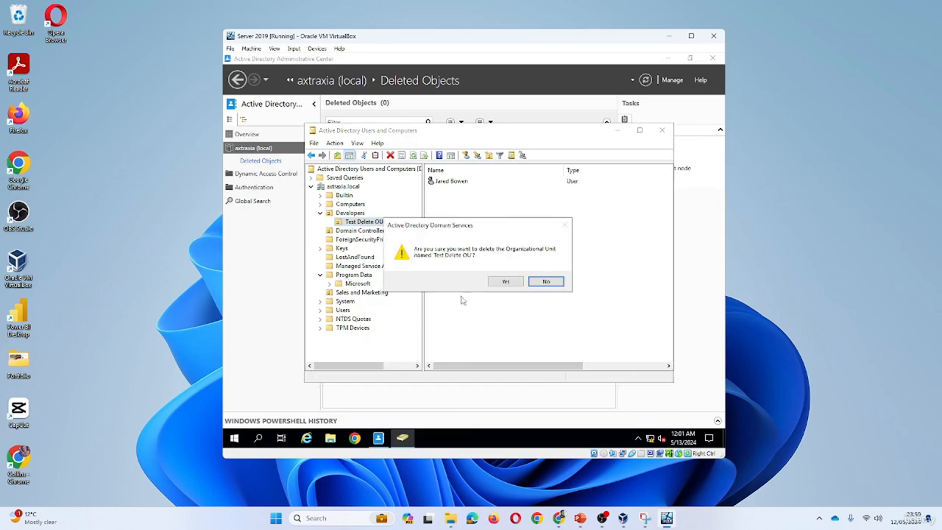
left_click(508, 284)
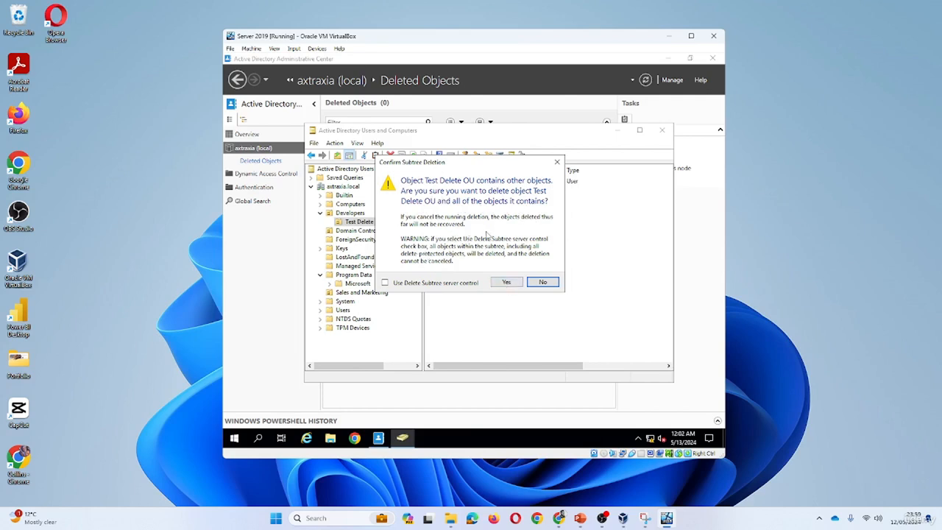
left_click(385, 286)
left_click(430, 284)
left_click(558, 164)
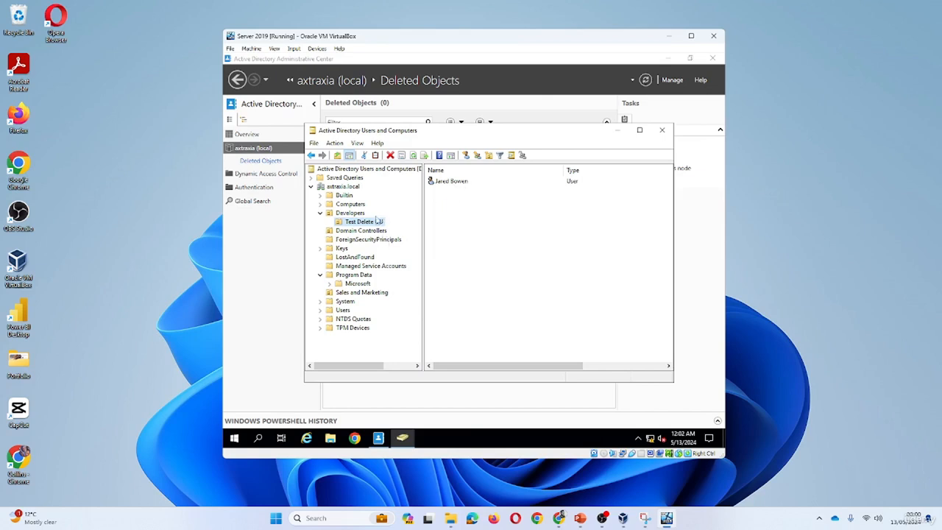
Move the Test Software Access group from the Users container into Test Delete OU and open that unit
left_click(345, 310)
scroll(550, 262, "down", 2)
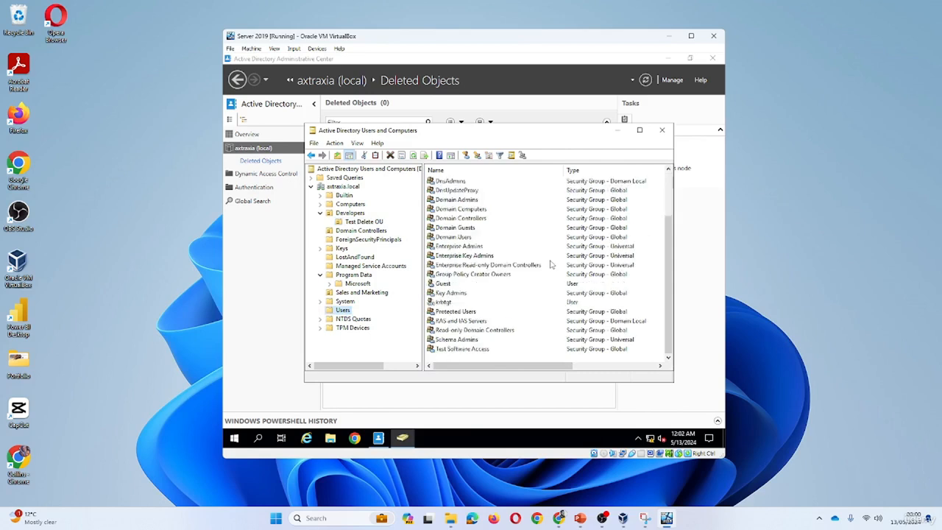
left_click(458, 350)
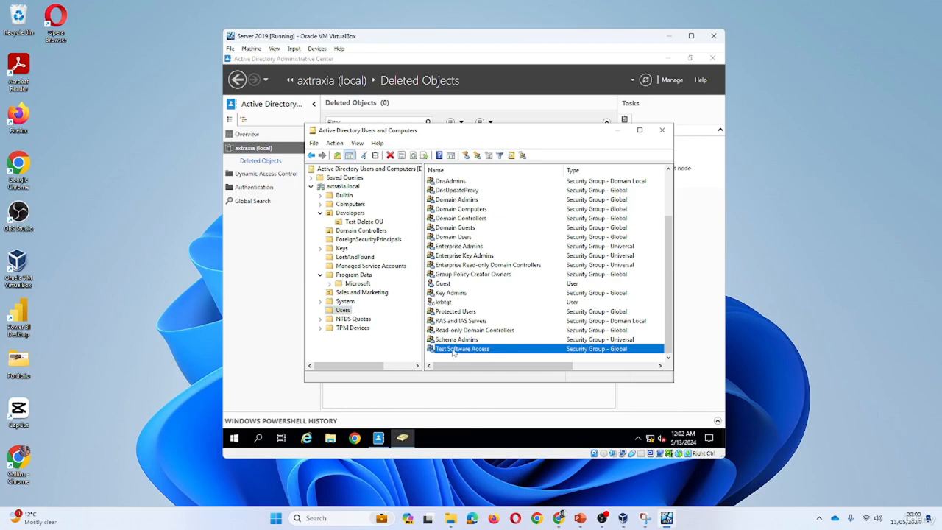
left_click_drag(454, 354, 375, 230)
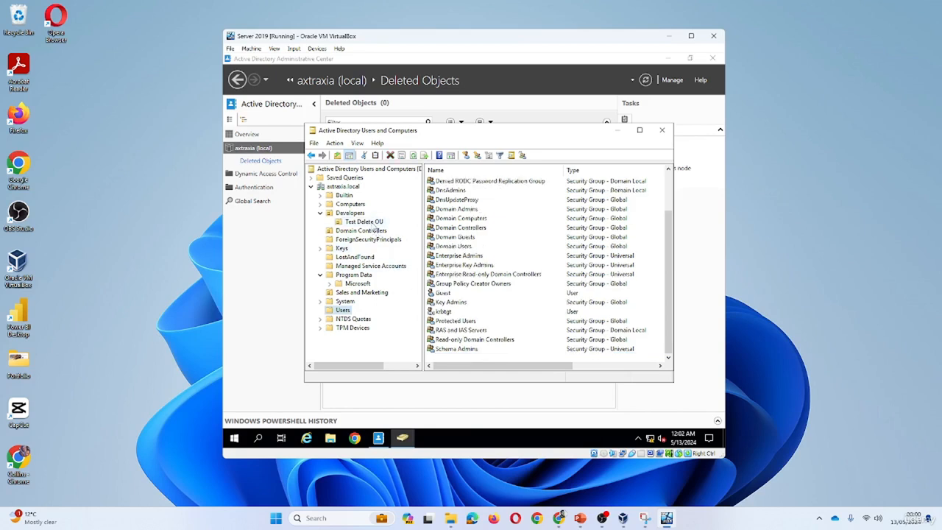
left_click(364, 222)
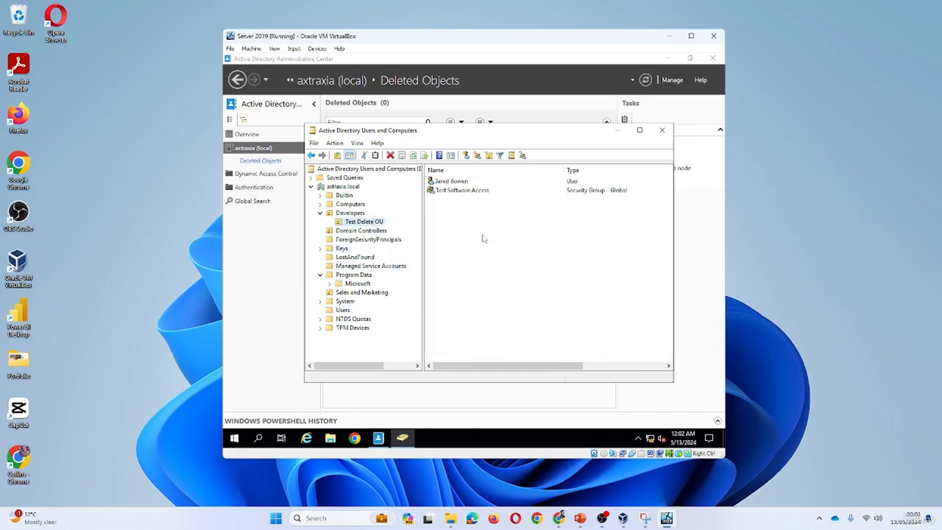
Delete Test Delete OU with all the objects it contains, leaving the Delete Subtree server control off
right_click(369, 222)
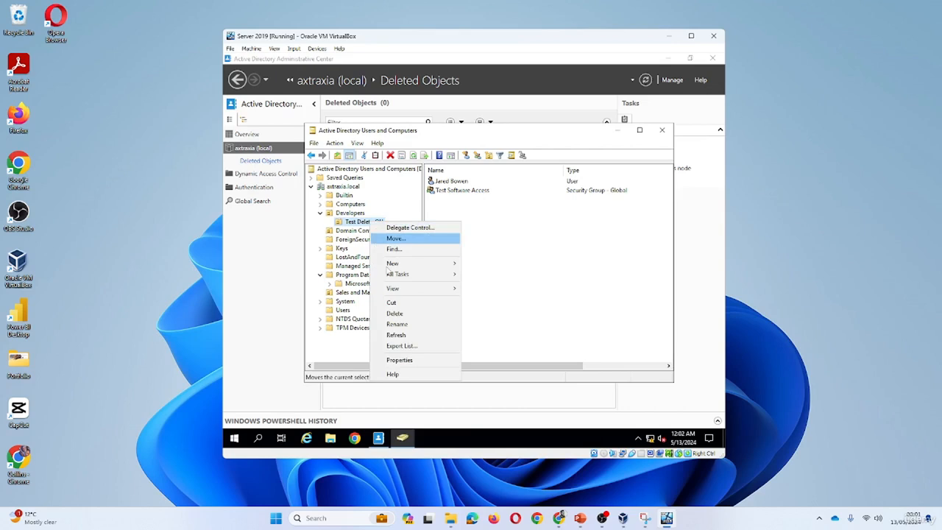
left_click(406, 324)
left_click(505, 282)
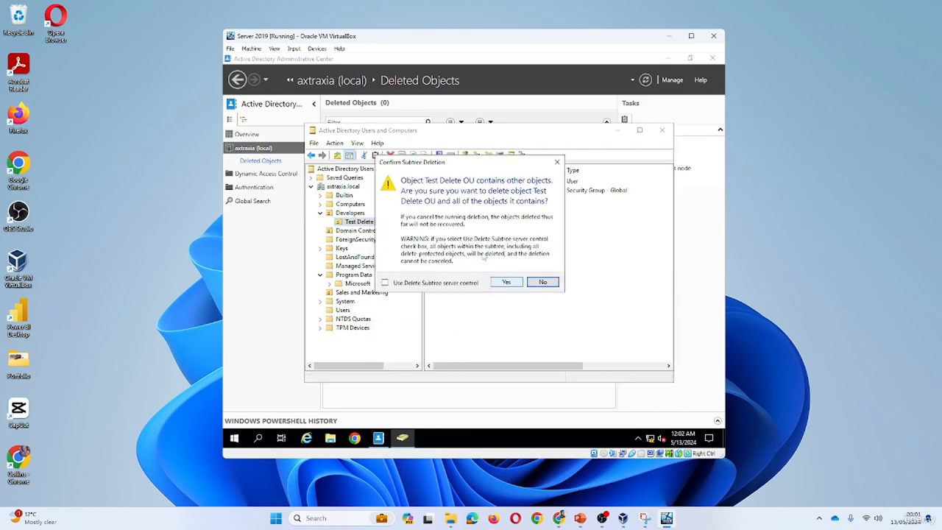
left_click(506, 282)
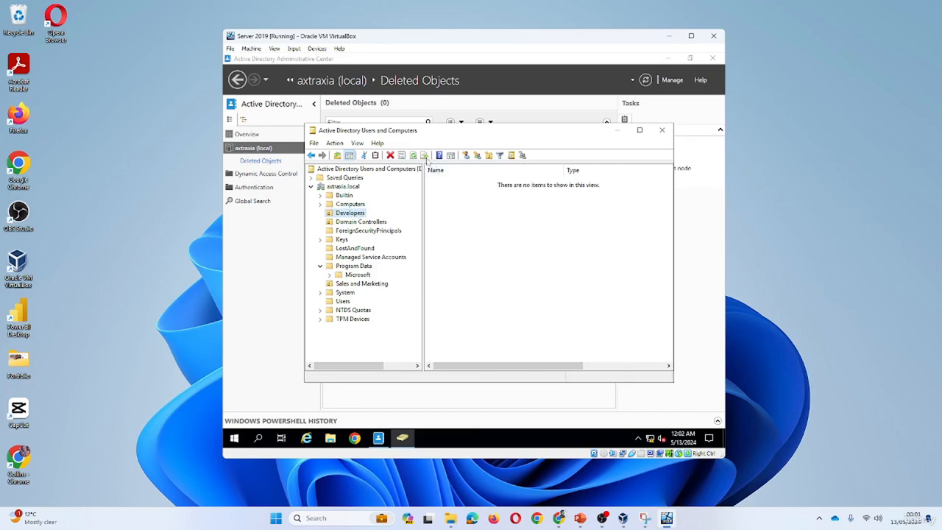
Check LostAndFound, switch to Active Directory Administrative Center and refresh Deleted Objects, widening its Name column
left_click(363, 251)
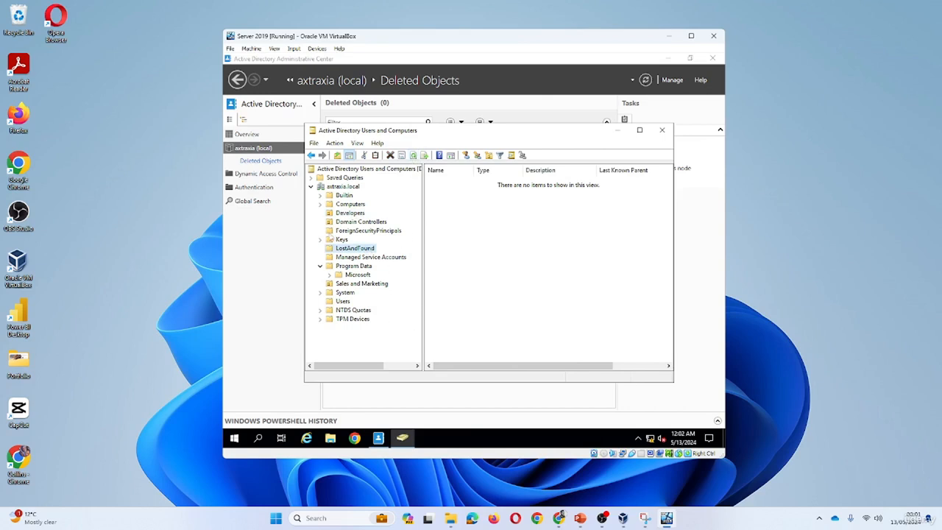
left_click(284, 203)
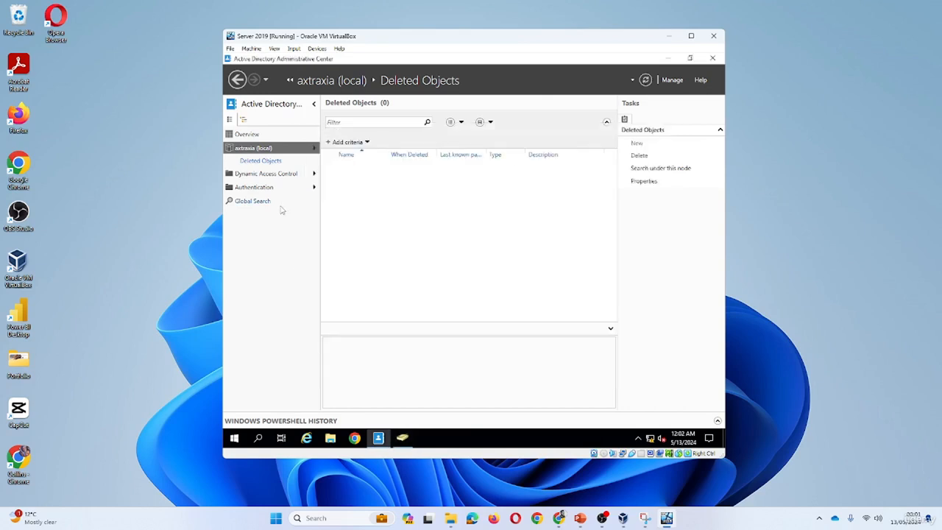
left_click(278, 163)
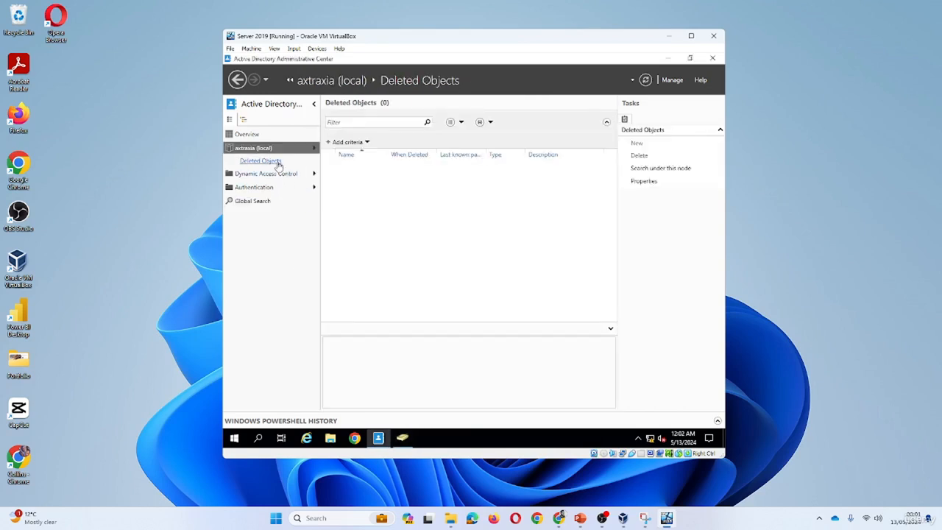
left_click(646, 82)
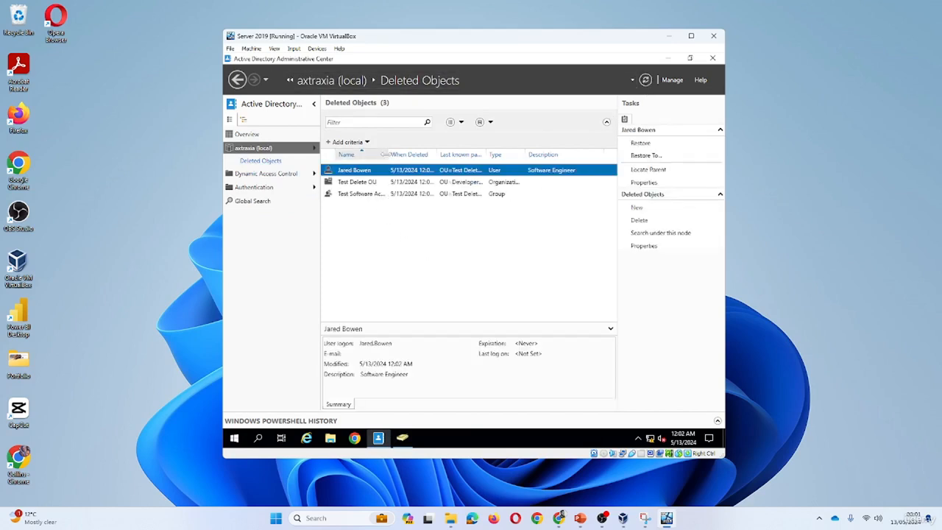
left_click_drag(384, 154, 418, 155)
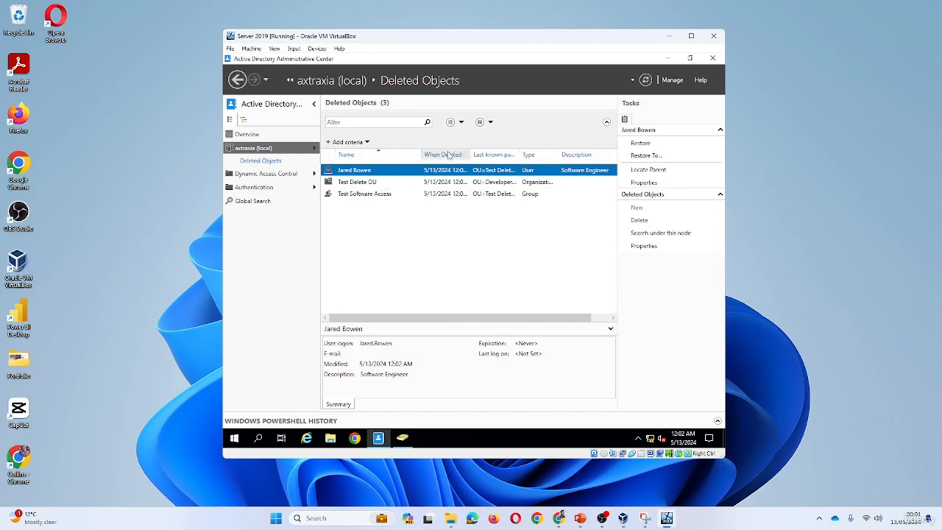
Try to restore the Software Engineer user and the Test Software Access group before restoring their parent unit
right_click(368, 173)
left_click(395, 178)
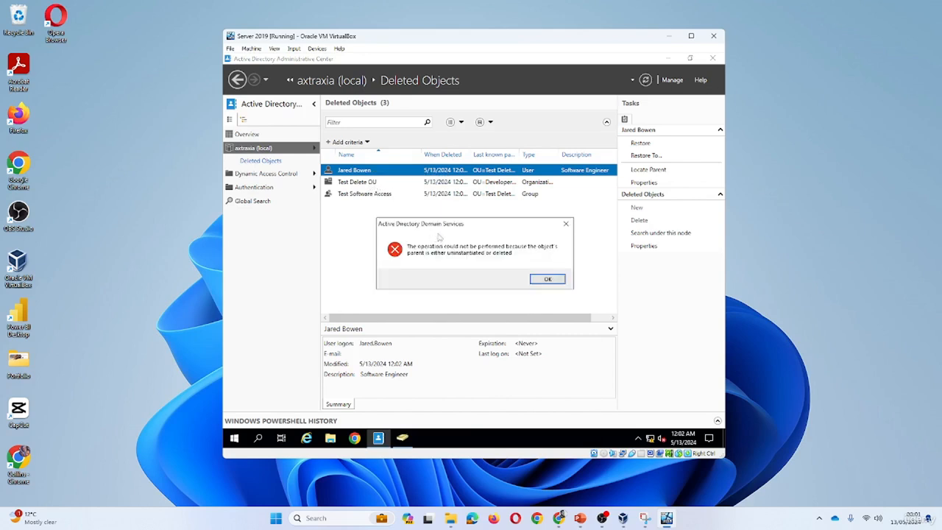
left_click(560, 284)
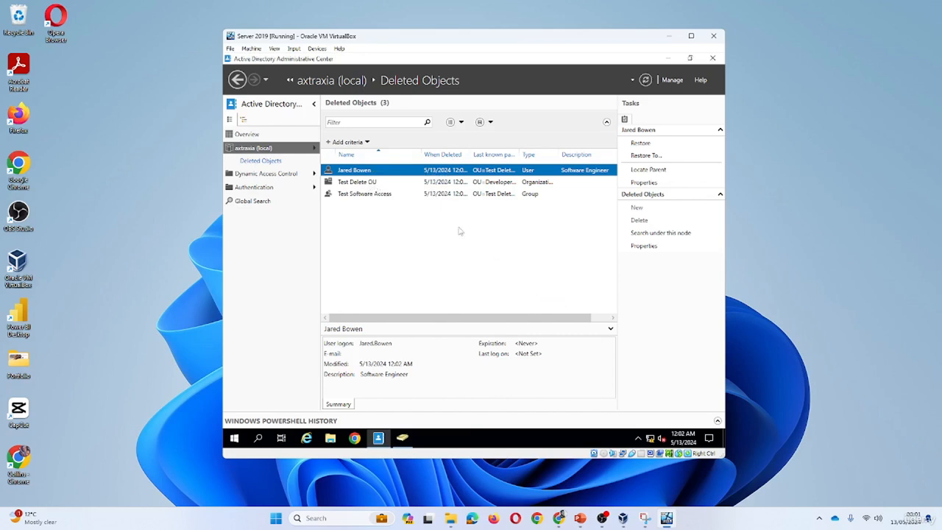
left_click(361, 184)
left_click(368, 194)
right_click(370, 193)
left_click(410, 208)
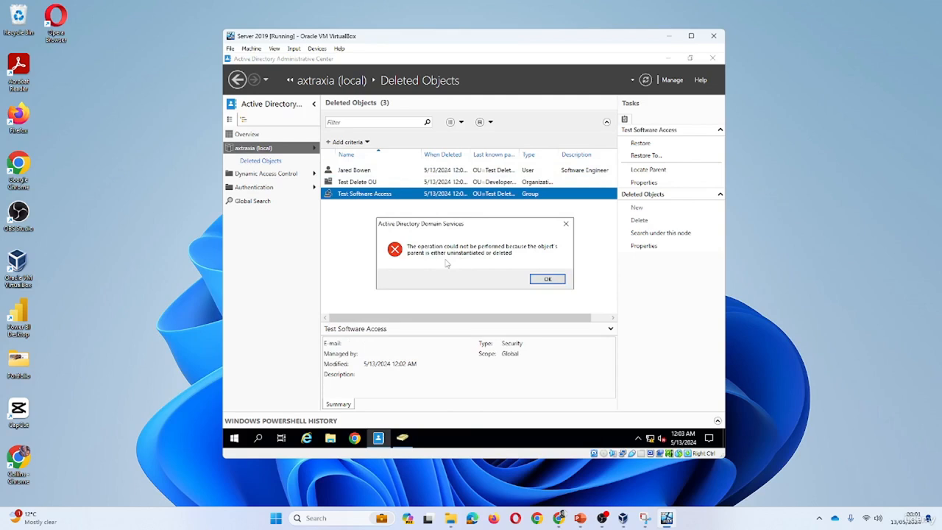
left_click(547, 279)
Restore Test Delete OU first, followed by the Software Engineer user and the Test Software Access group
right_click(370, 184)
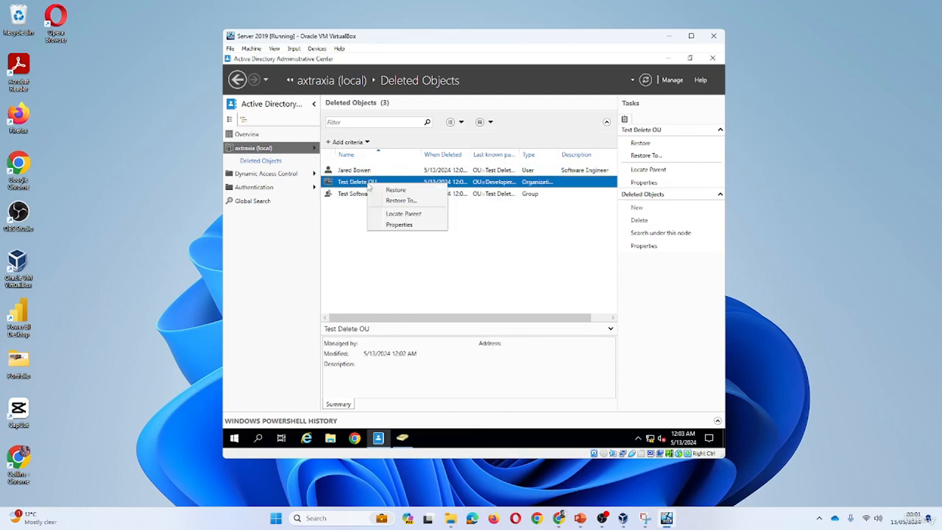
left_click(396, 190)
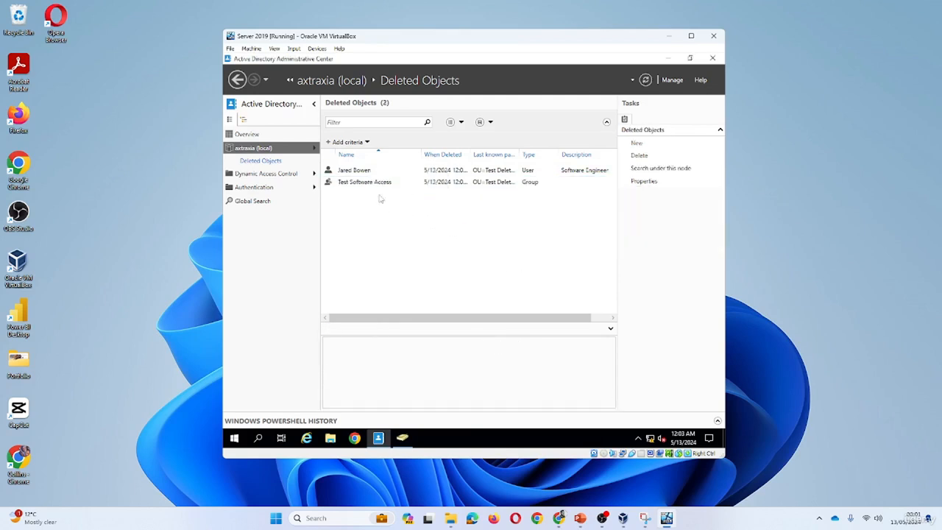
right_click(359, 171)
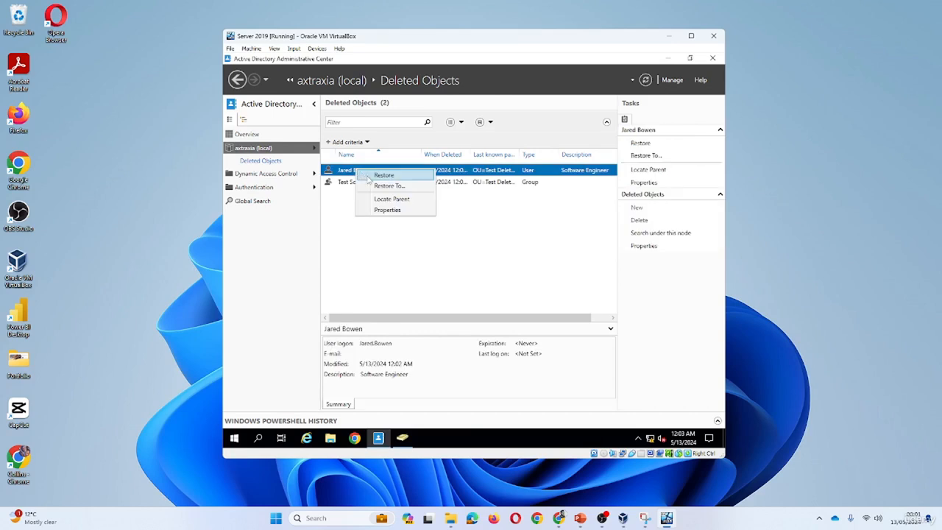
left_click(384, 178)
right_click(361, 175)
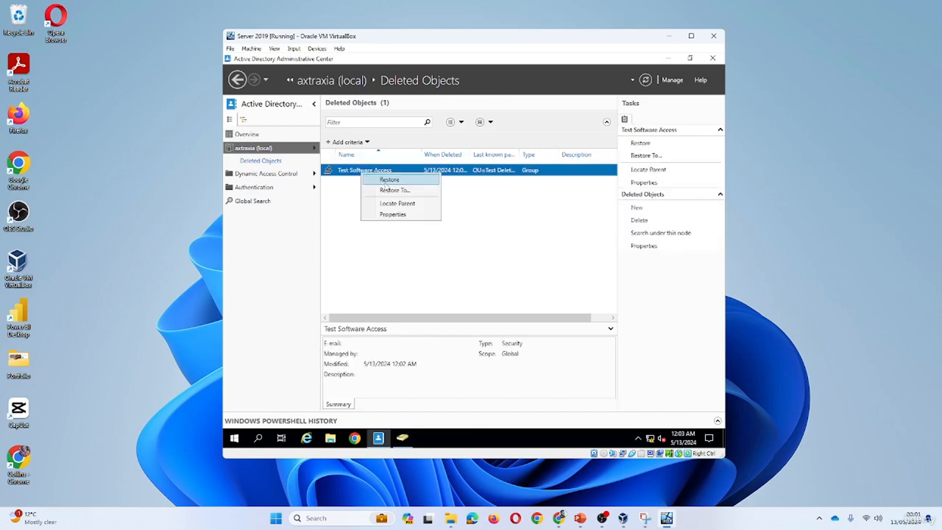
left_click(385, 181)
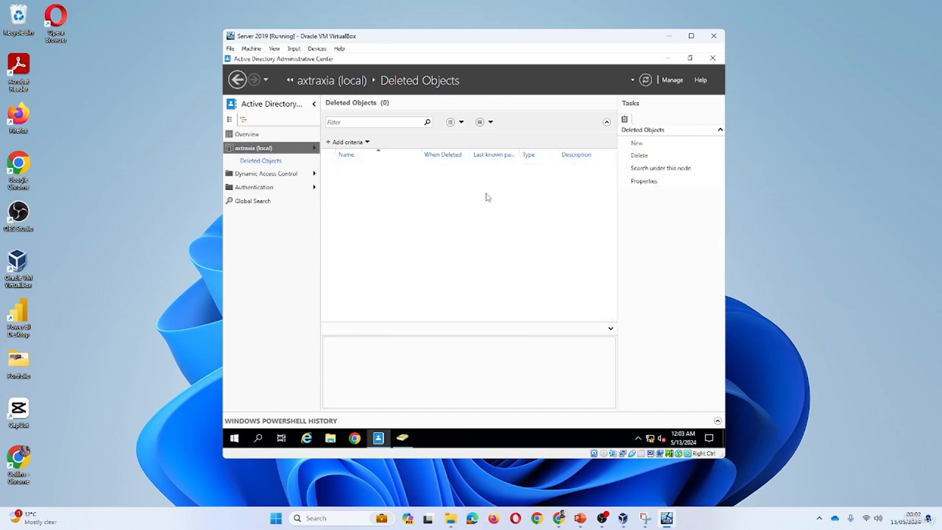